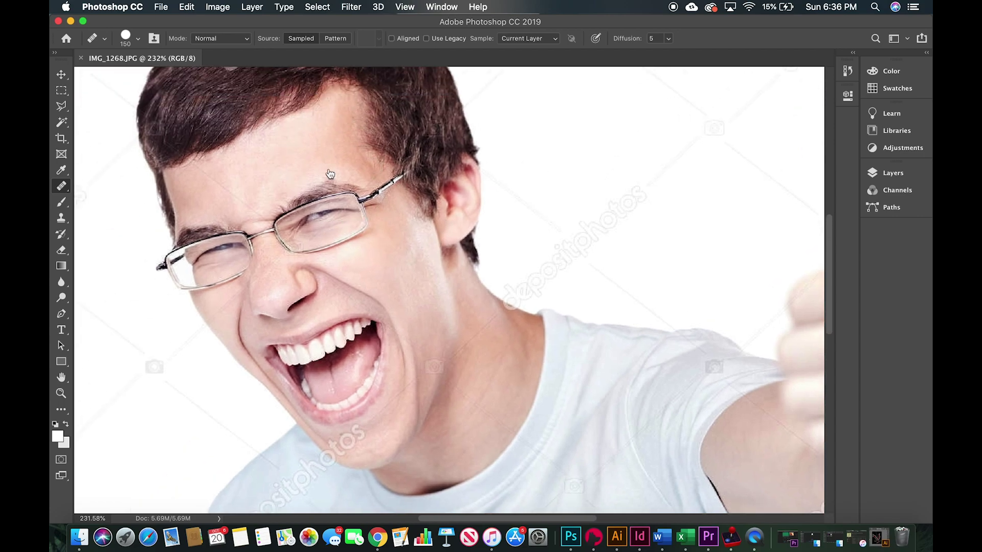
Reduce the Healing Brush to 35 px and try to heal the watermark lettering on the chin
scroll(339, 276, "up", 2)
scroll(339, 276, "up", 2)
key("bracketleft")
key("bracketleft")
key("bracketleft")
key("bracketleft")
key("bracketleft")
key("bracketleft")
key("bracketleft")
scroll(339, 275, "left", 5)
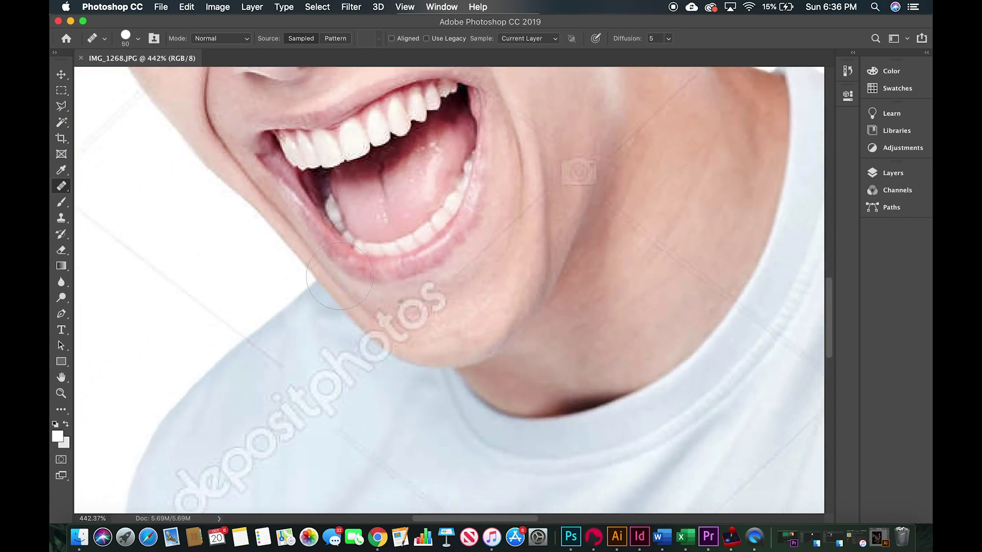
scroll(450, 311, "up", 4)
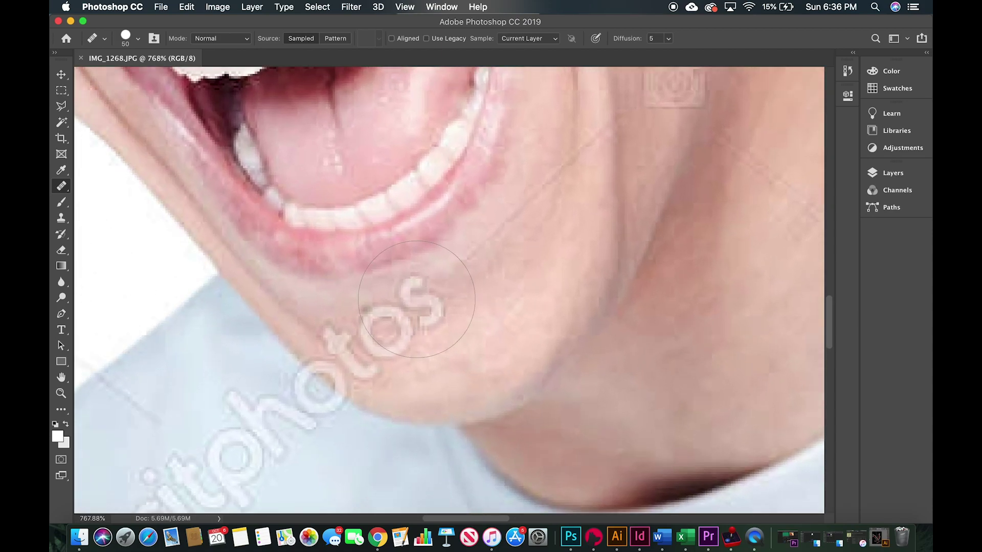
key("bracketleft")
key("bracketleft")
key("bracketleft")
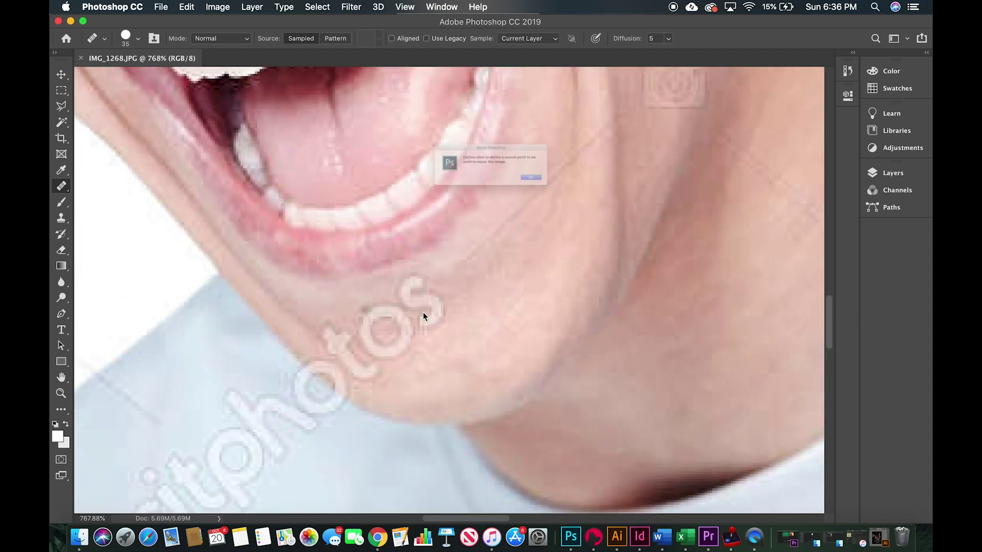
left_click(423, 312)
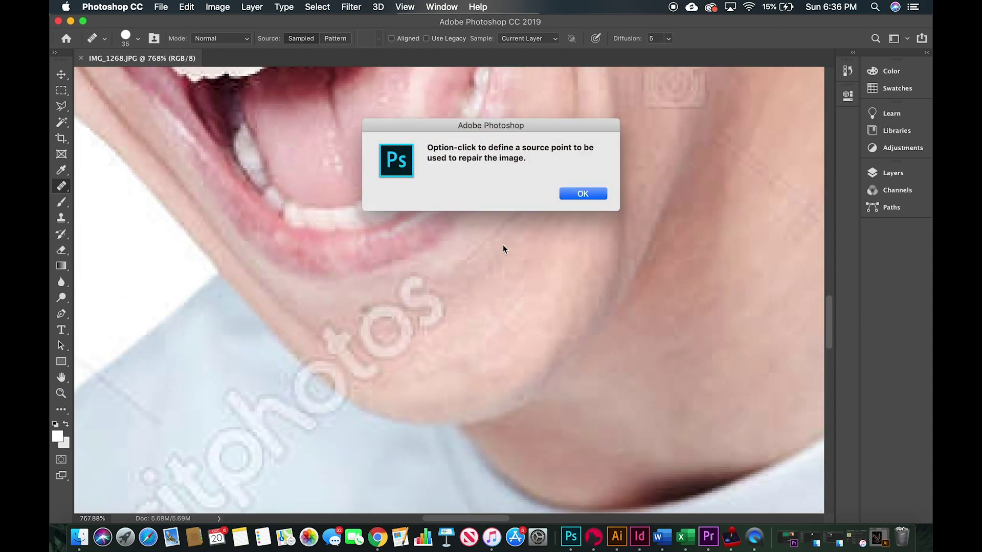
left_click(583, 194)
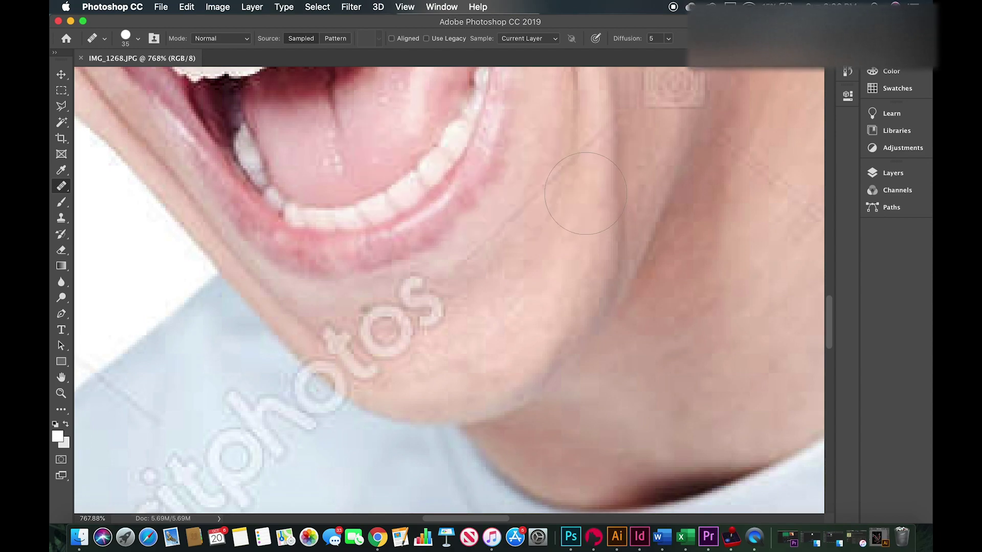
Sample clean chin skin with a smaller Healing Brush and paint over the watermark's last letter below the mouth
key("bracketleft")
key("bracketleft")
left_click(505, 353, "alt")
key("bracketleft")
key("bracketleft")
mouse_move(419, 283)
left_mouse_down()
mouse_move(430, 323)
mouse_move(431, 298)
mouse_move(441, 323)
mouse_move(430, 330)
mouse_move(448, 307)
mouse_move(369, 314)
mouse_move(409, 319)
left_mouse_up()
left_click(505, 342, "alt")
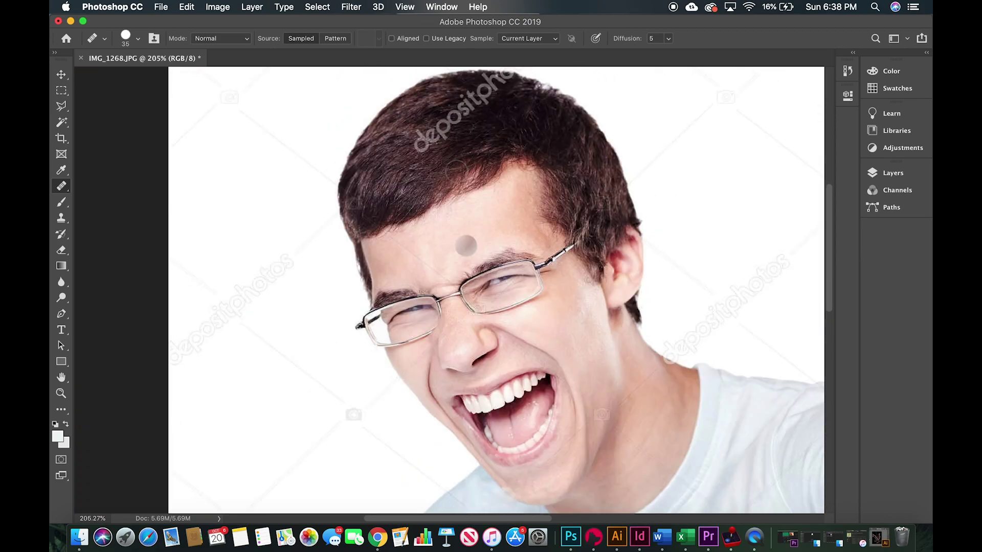
Heal the watermark lettering across the hair with the Healing Brush enlarged to 80 px, using nearby hair as the source
scroll(455, 174, "up", 5)
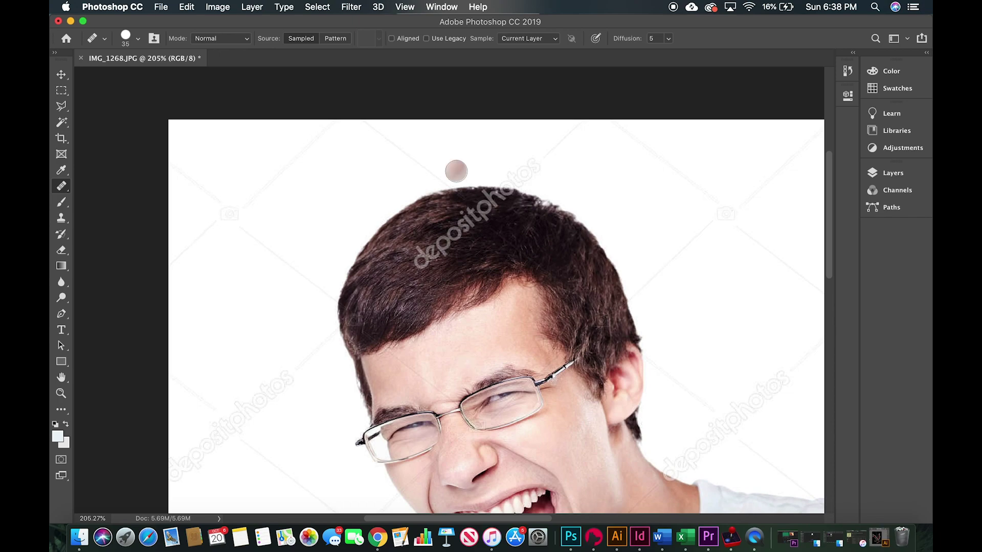
scroll(466, 199, "up", 3)
key("bracketright")
key("bracketright")
key("bracketright")
key("bracketright")
key("bracketright")
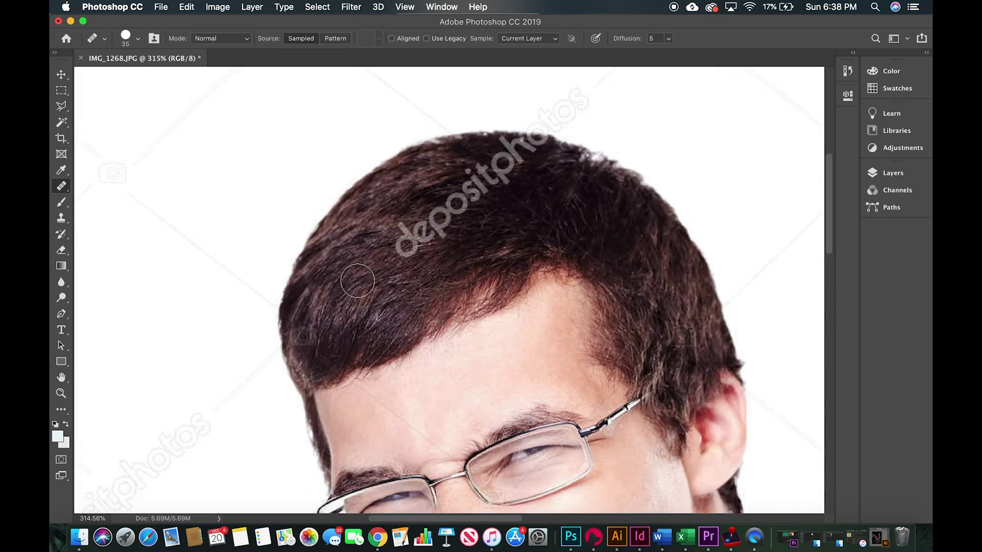
left_click(385, 259)
left_click_drag(385, 259, 457, 200)
left_click(443, 225)
mouse_move(558, 200)
left_mouse_down()
mouse_move(508, 174)
mouse_move(477, 176)
left_mouse_up()
left_click(705, 266)
mouse_move(552, 171)
left_mouse_down()
mouse_move(529, 172)
mouse_move(591, 212)
mouse_move(627, 218)
left_mouse_up()
scroll(568, 92, "right", 3)
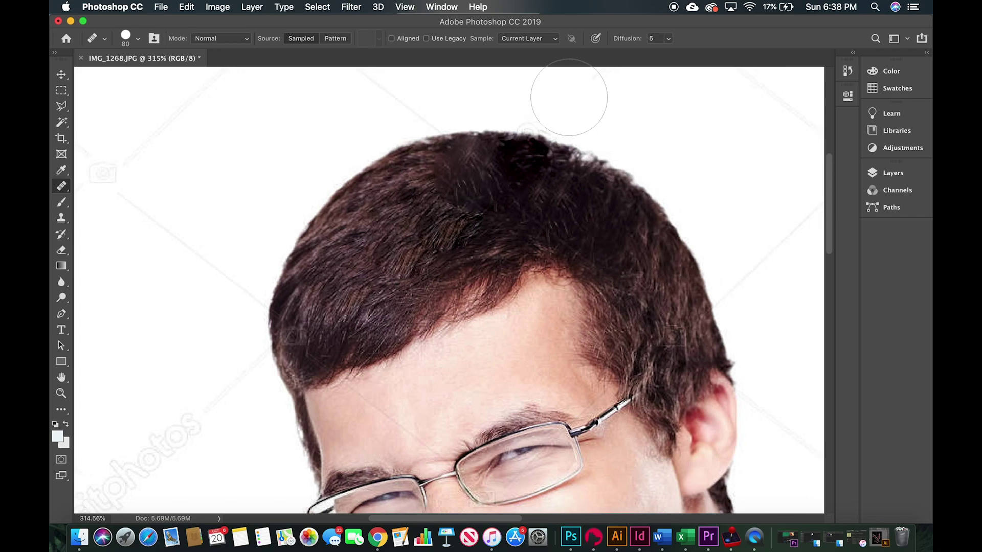
Try to heal the watermark remnants along the top edge of the hair
scroll(566, 88, "up", 3)
mouse_move(489, 152)
left_mouse_down()
mouse_move(554, 147)
mouse_move(537, 146)
mouse_move(587, 124)
left_mouse_up()
mouse_move(578, 254)
left_mouse_down()
mouse_move(557, 256)
mouse_move(579, 256)
mouse_move(578, 240)
left_mouse_up()
scroll(557, 256, "down", 2)
scroll(578, 241, "down", 2)
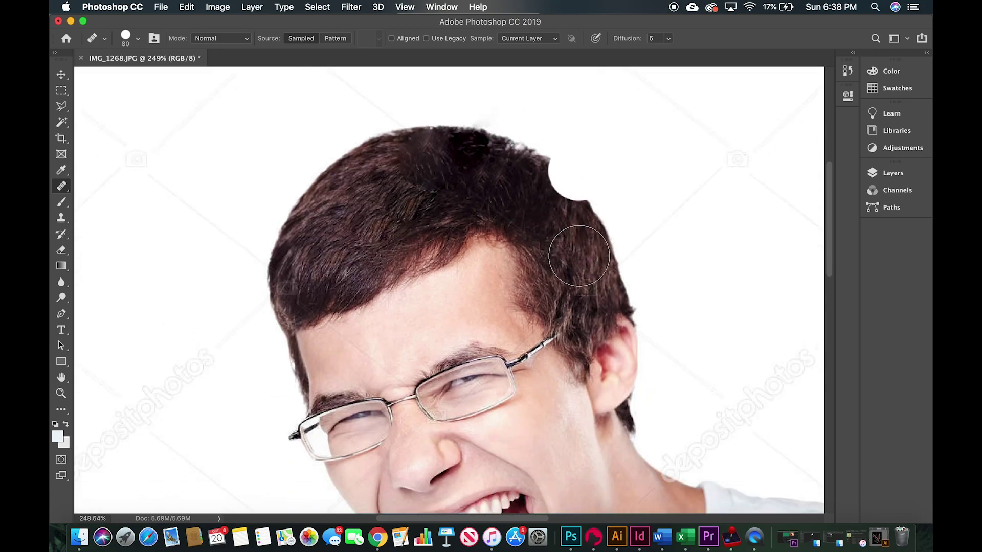
scroll(587, 186, "down", 2)
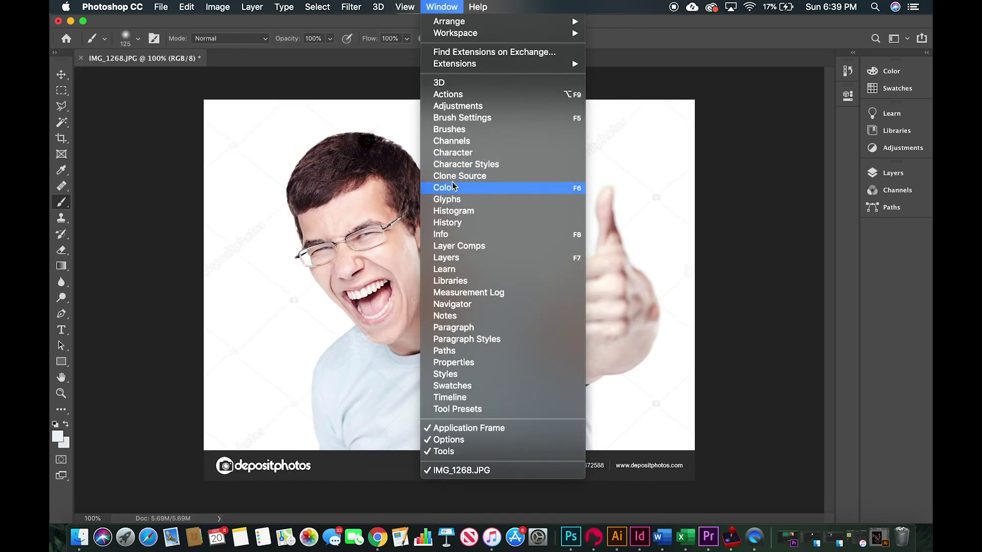
Set the foreground color to black and outline a slanted four-sided hat brim across the hair with the Polygonal Lasso
left_click(447, 190)
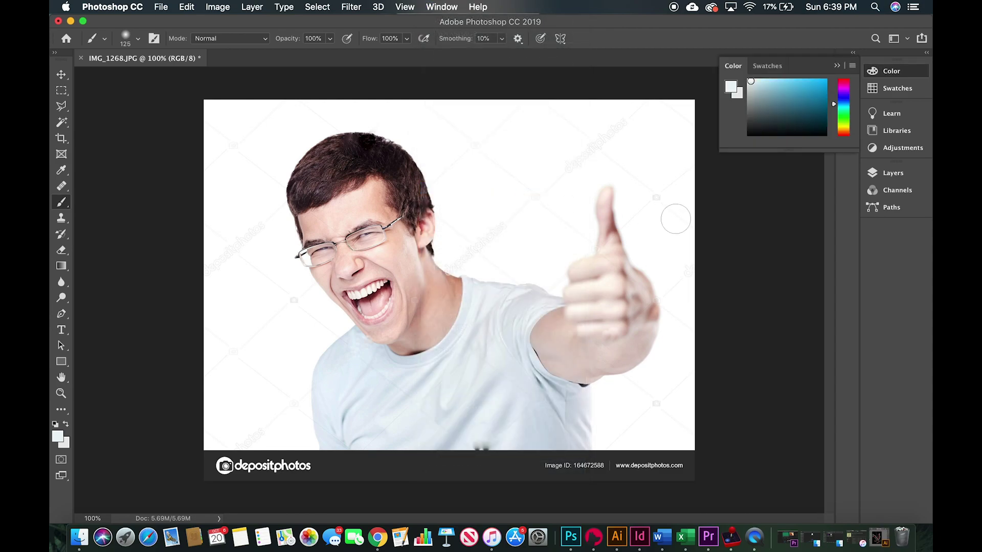
left_click_drag(804, 126, 839, 161)
left_click(62, 107)
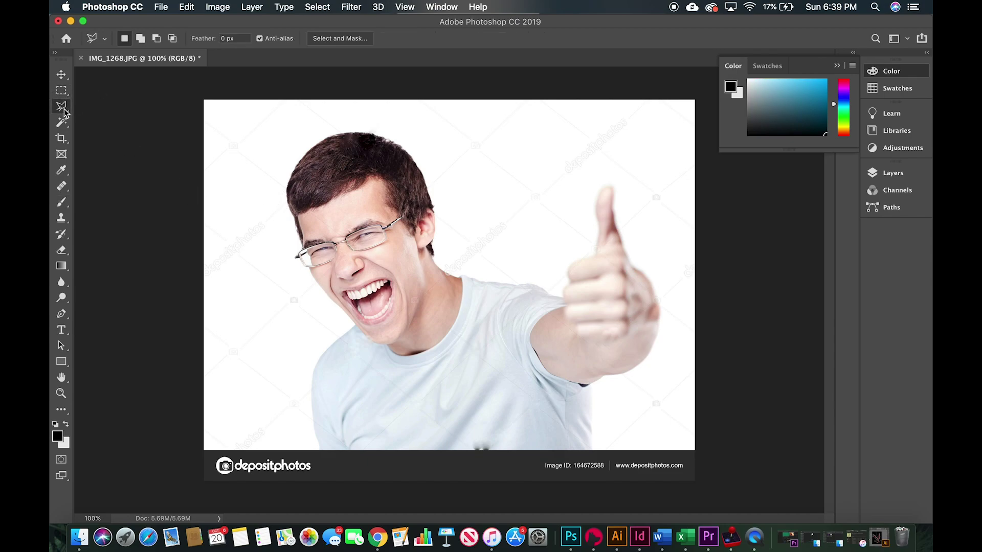
left_click(241, 233)
left_click(392, 194)
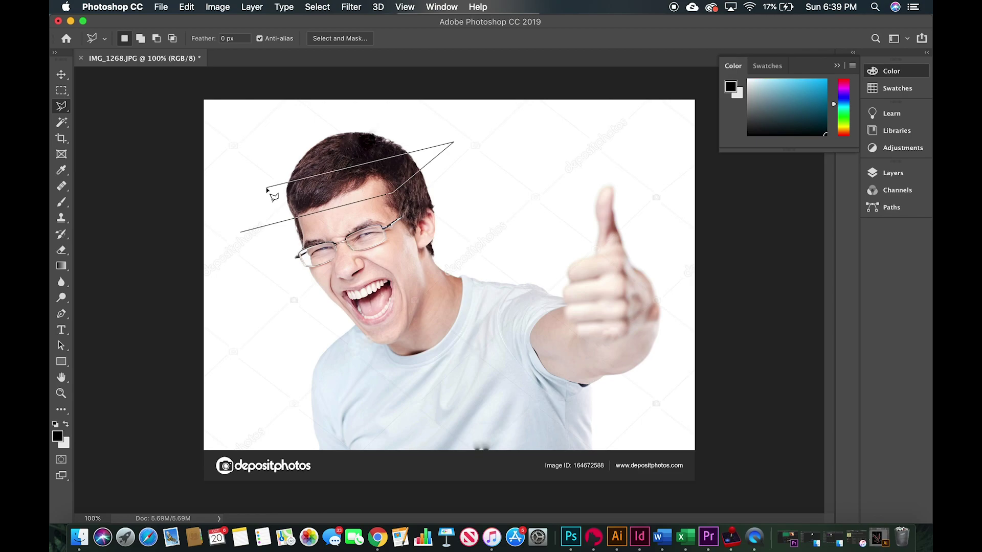
left_click(241, 233)
Fill the brim selection with black using a 200 px brush and deselect it
key("b")
key("bracketright")
key("bracketright")
key("bracketright")
key("bracketright")
mouse_move(406, 185)
left_mouse_down()
mouse_move(313, 188)
mouse_move(249, 223)
mouse_move(431, 122)
mouse_move(431, 165)
mouse_move(454, 153)
left_mouse_up()
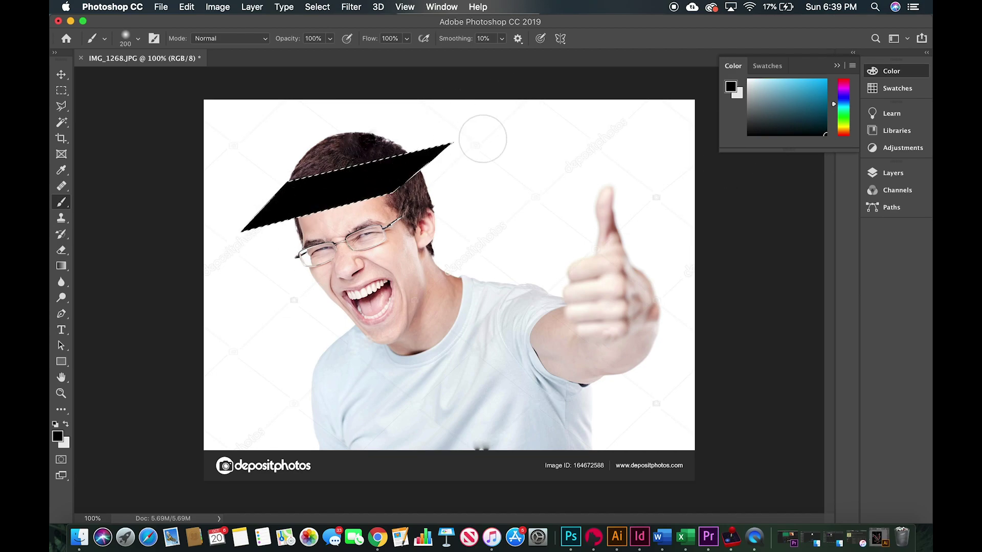
key("cmd+d")
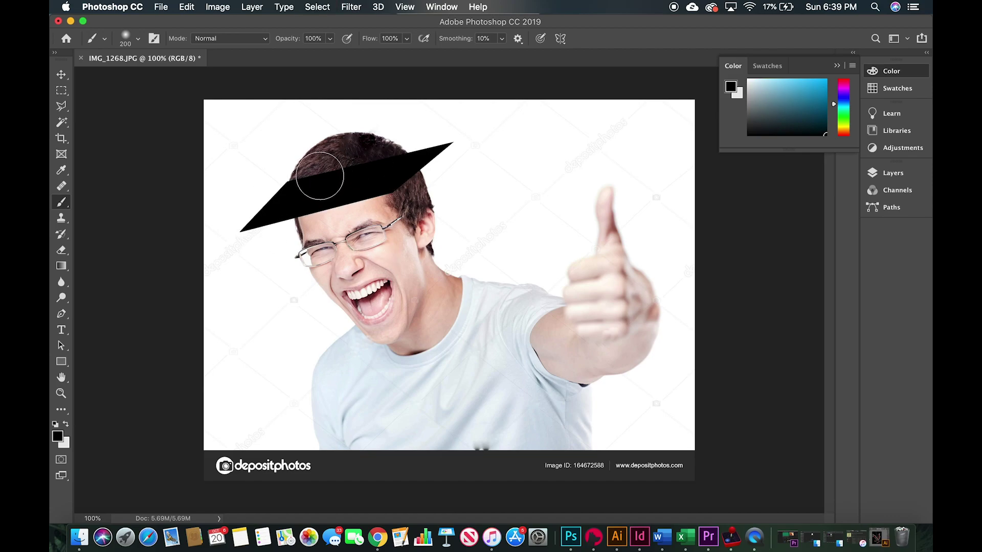
Paint a rounded black hat crown above the brim with a hard 125 px brush
left_click(321, 172)
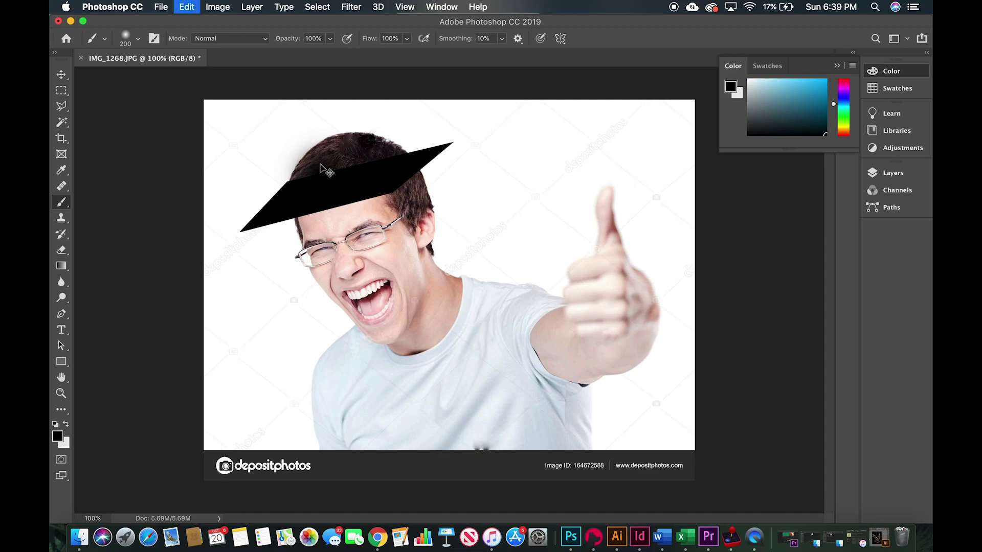
key("super+z")
key("l")
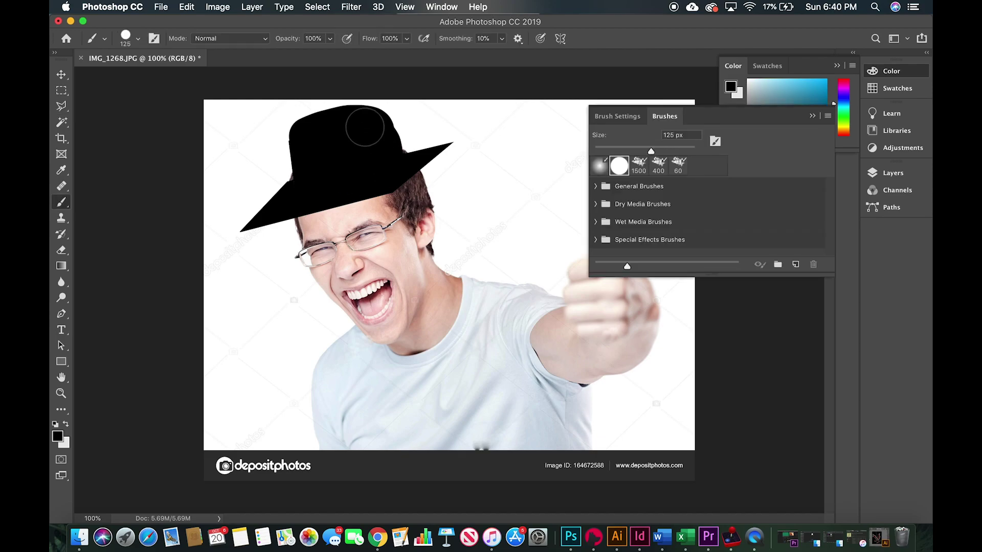
mouse_move(361, 128)
left_mouse_down()
mouse_move(317, 132)
mouse_move(307, 175)
left_mouse_up()
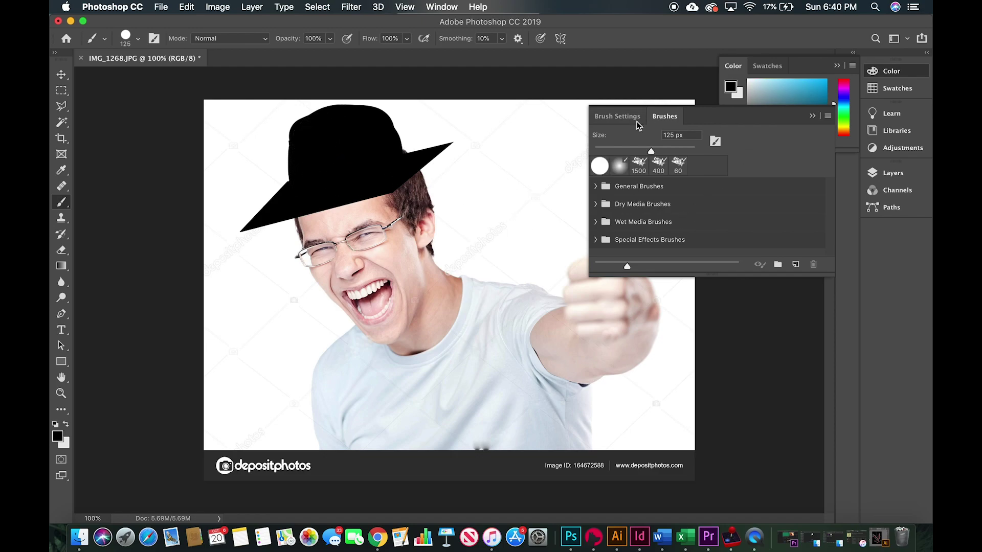
left_click(811, 117)
Choose a bright yellow and paint a tassel with a frayed end hanging from the brim's lower corner
left_click(844, 123)
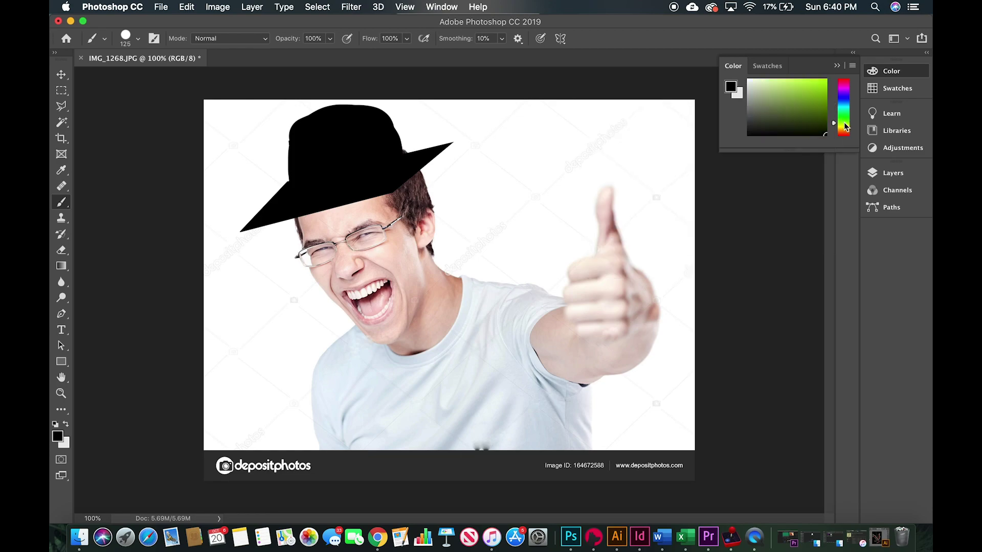
left_click_drag(813, 91, 825, 80)
key("bracketleft")
key("bracketleft")
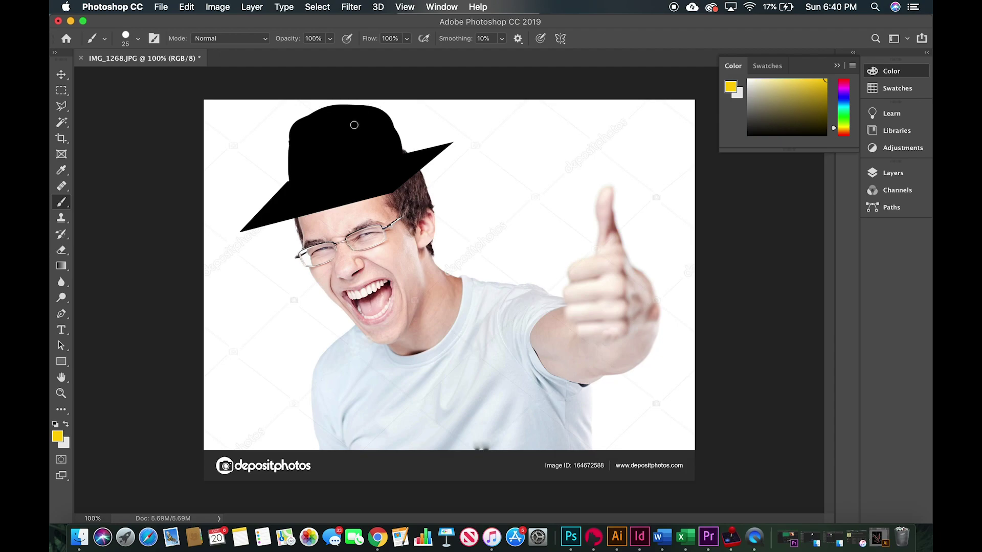
scroll(274, 179, "up", 5)
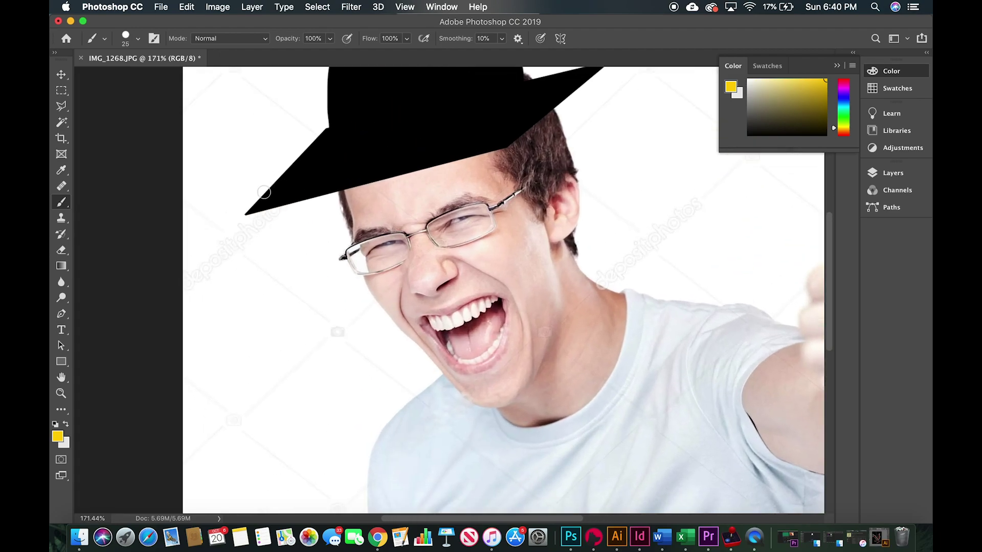
mouse_move(260, 210)
left_mouse_down()
mouse_move(249, 264)
mouse_move(261, 306)
left_mouse_up()
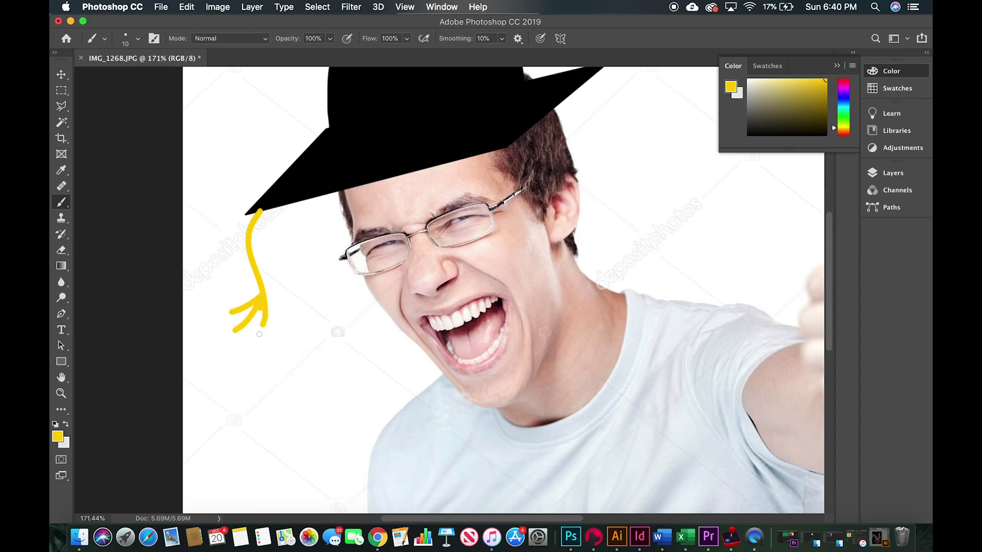
left_click_drag(262, 290, 274, 339)
Sample the white background and paint out the raised thumb above the fist
scroll(374, 316, "down", 3)
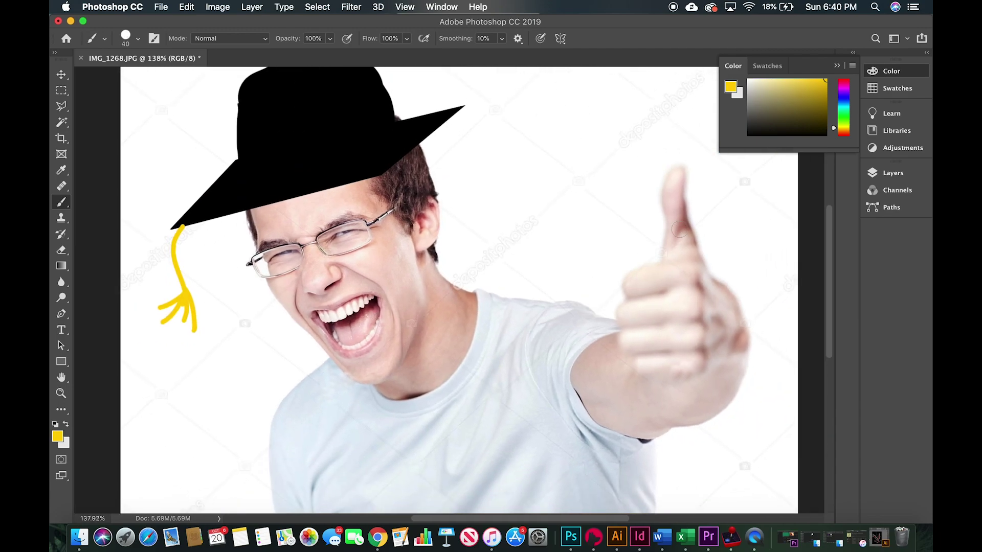
key("i")
left_click(576, 241)
key("b")
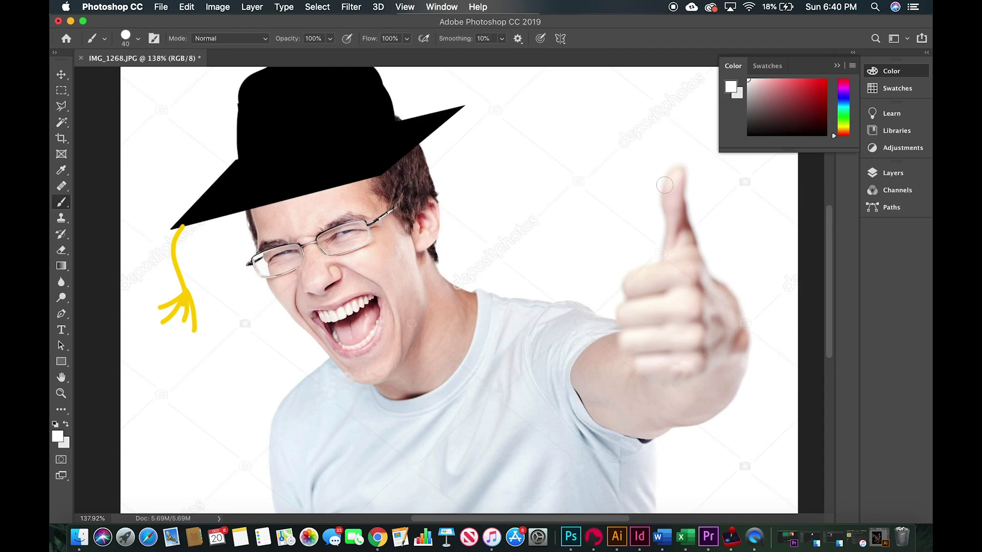
mouse_move(664, 185)
left_mouse_down()
mouse_move(704, 171)
mouse_move(659, 182)
mouse_move(679, 188)
mouse_move(677, 168)
mouse_move(677, 220)
mouse_move(649, 248)
mouse_move(721, 255)
mouse_move(627, 226)
mouse_move(729, 225)
mouse_move(668, 215)
mouse_move(677, 193)
left_mouse_up()
key("super+z")
key("super+z")
key("super+z")
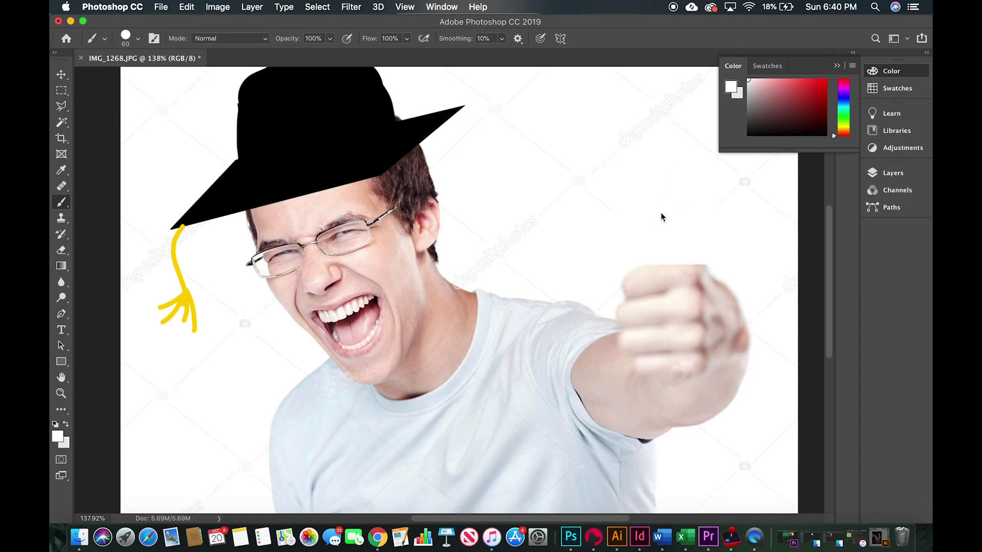
left_click(750, 91)
left_click_drag(683, 254, 678, 136)
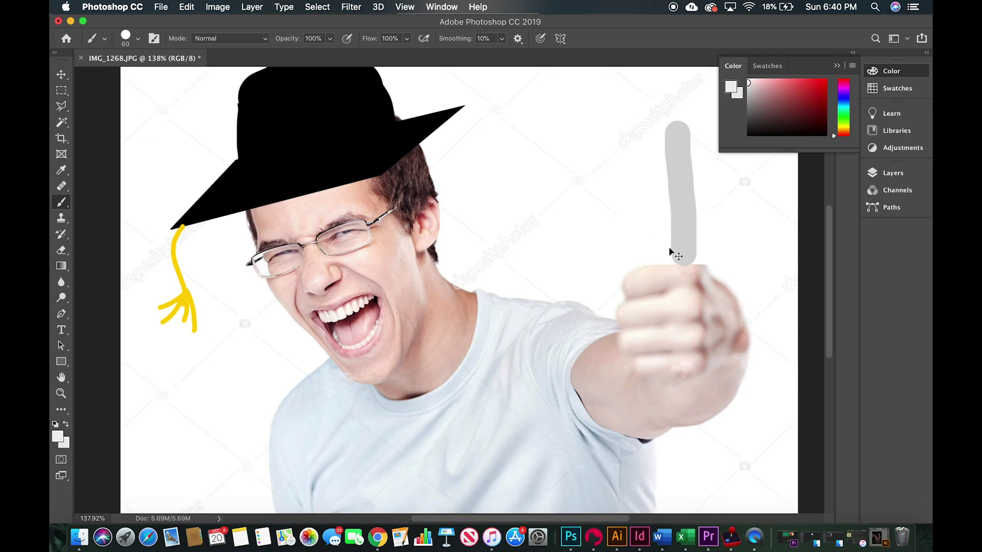
key("super+z")
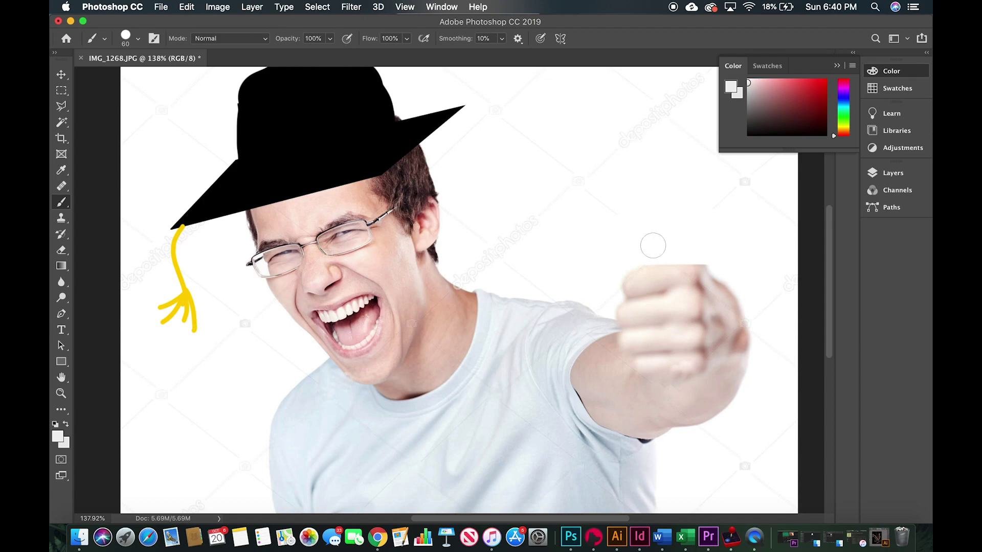
Paint three side-by-side vertical strokes in light grey shades rising from the fist
left_click_drag(656, 253, 692, 146)
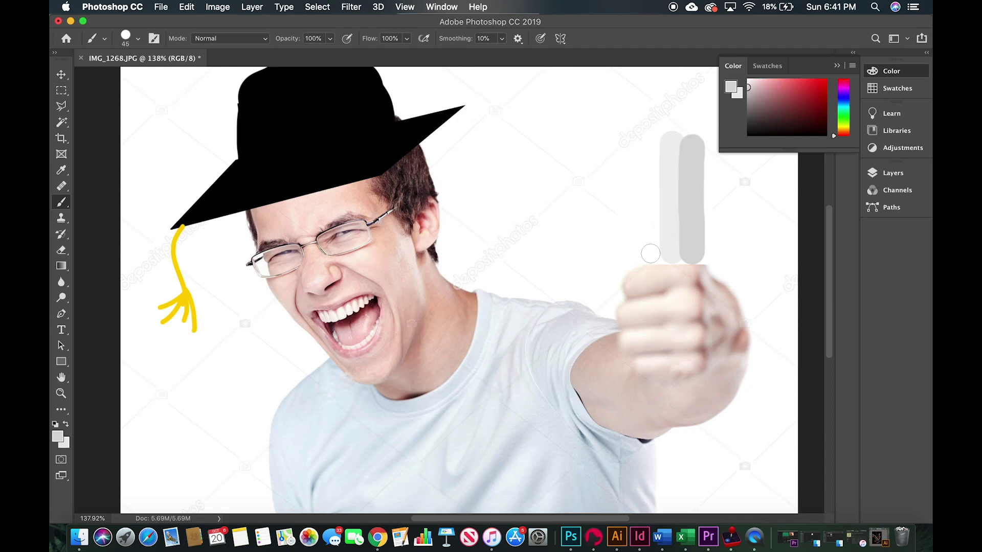
left_click_drag(655, 255, 654, 149)
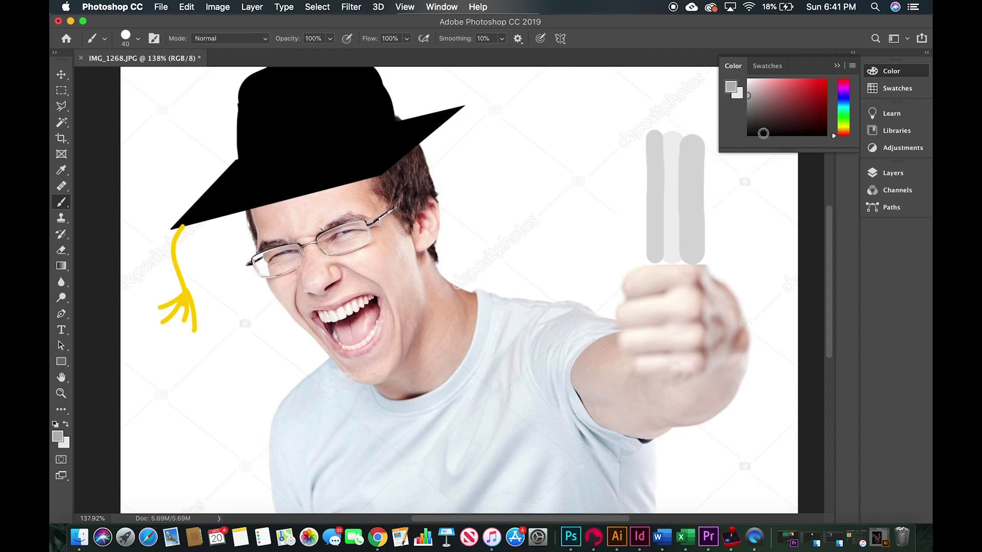
Choose the soft round brush at 40 px and move the brush presets away from the grey strokes
left_click(436, 7)
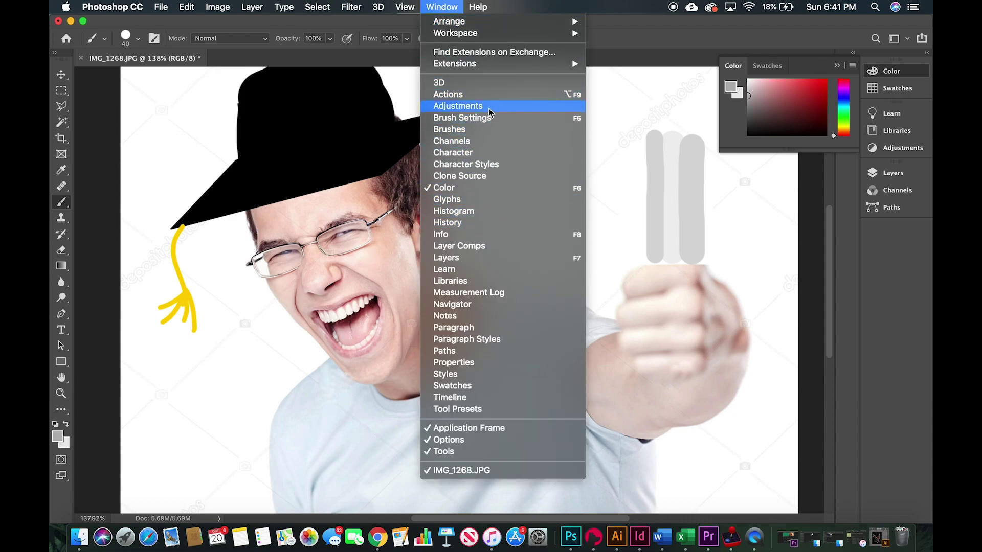
left_click(478, 129)
left_click(618, 169)
left_click_drag(750, 118, 740, 307)
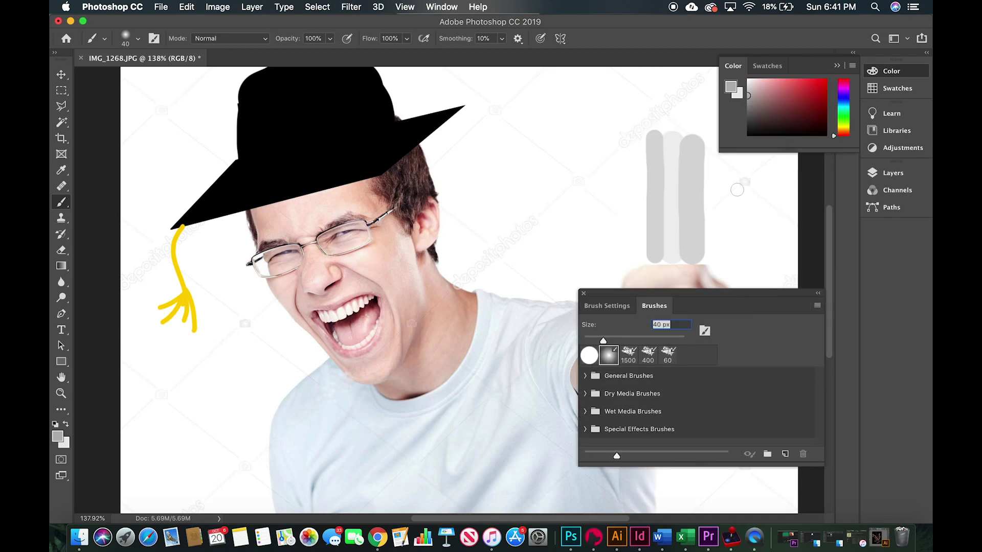
Shade the outer edges of the grey strokes above the fist with a darker grey using the soft 40 px brush
scroll(729, 189, "up", 5)
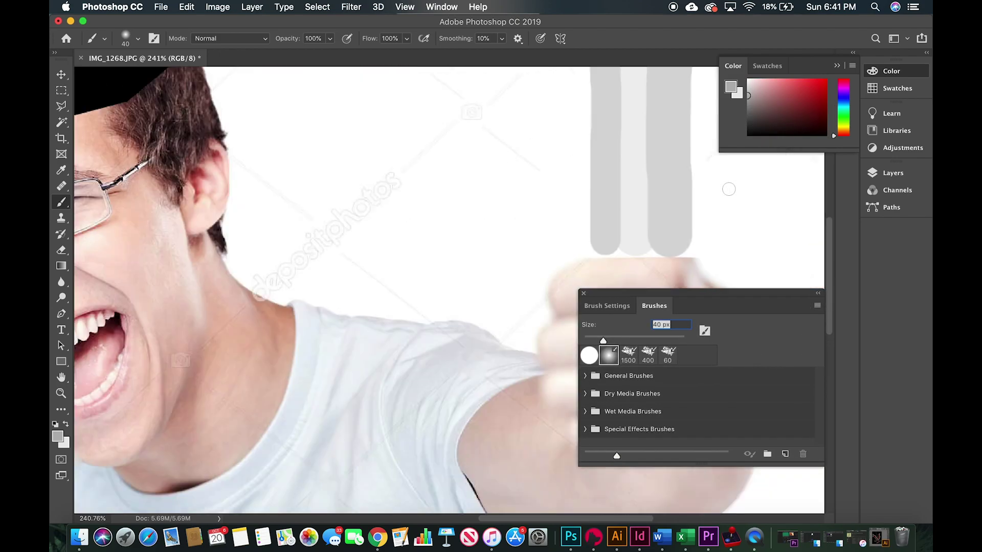
scroll(494, 267, "up", 2)
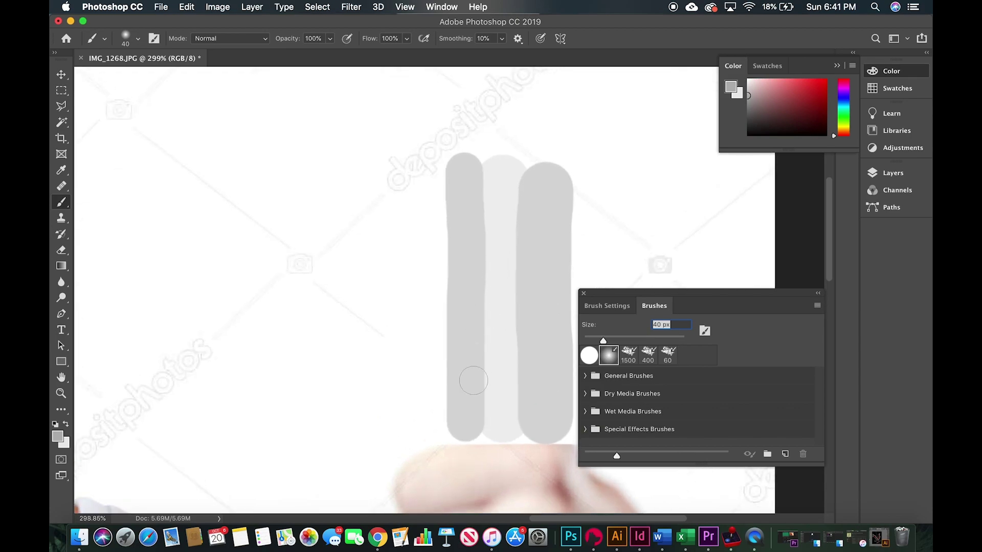
mouse_move(449, 428)
left_mouse_down()
mouse_move(442, 325)
mouse_move(460, 178)
mouse_move(449, 163)
mouse_move(445, 425)
left_mouse_up()
key("ctrl+z")
left_click_drag(561, 429, 562, 184)
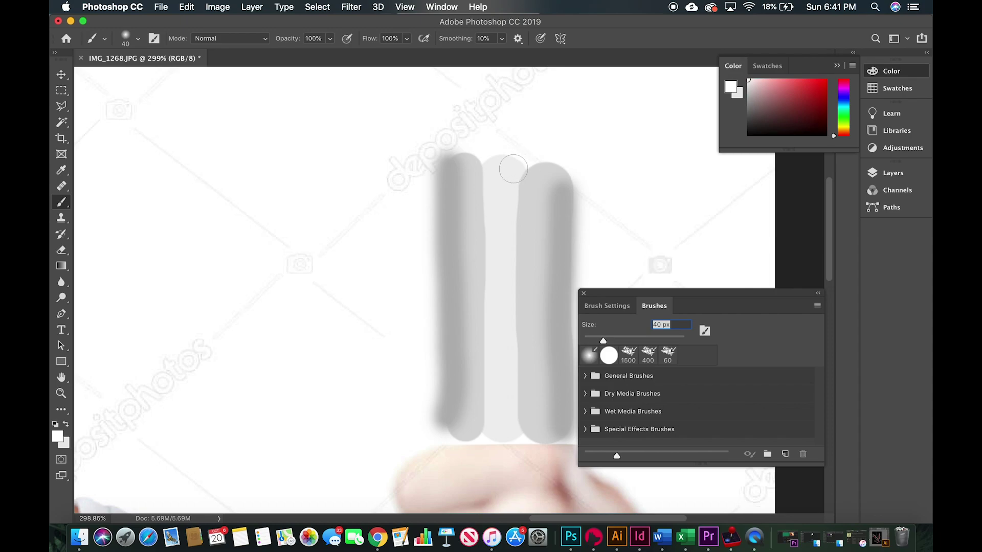
Paint a soft white oval over the upper ends of the grey strokes with the 40 px brush
mouse_move(493, 174)
left_mouse_down()
mouse_move(550, 185)
mouse_move(506, 153)
mouse_move(466, 158)
mouse_move(462, 174)
mouse_move(550, 200)
mouse_move(562, 178)
left_mouse_up()
left_click_drag(474, 161, 458, 177)
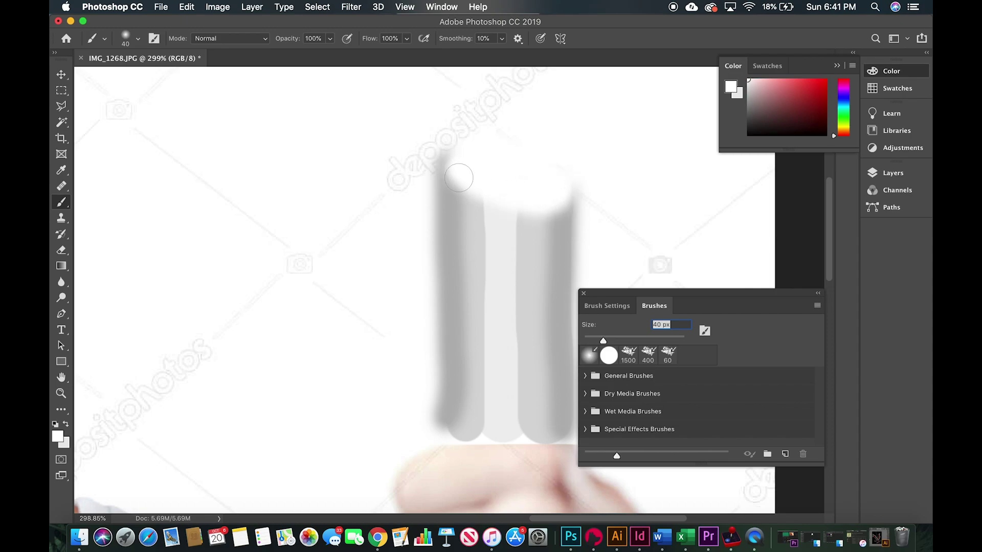
Outline the left edge of the grey roll in black with the hard round brush at 8 px
left_click(614, 354)
key("bracketleft")
key("bracketleft")
key("bracketleft")
key("bracketleft")
key("bracketleft")
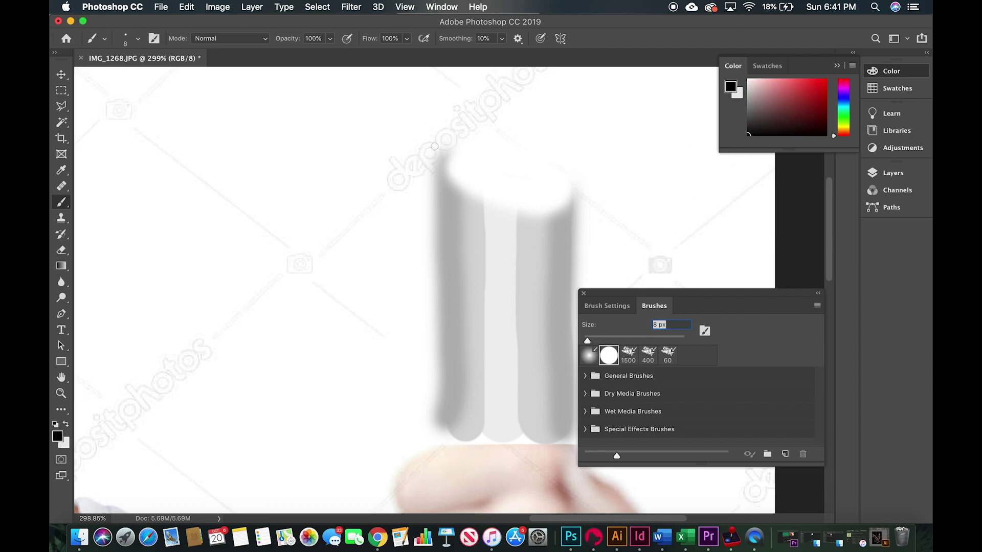
left_click_drag(435, 163, 444, 404)
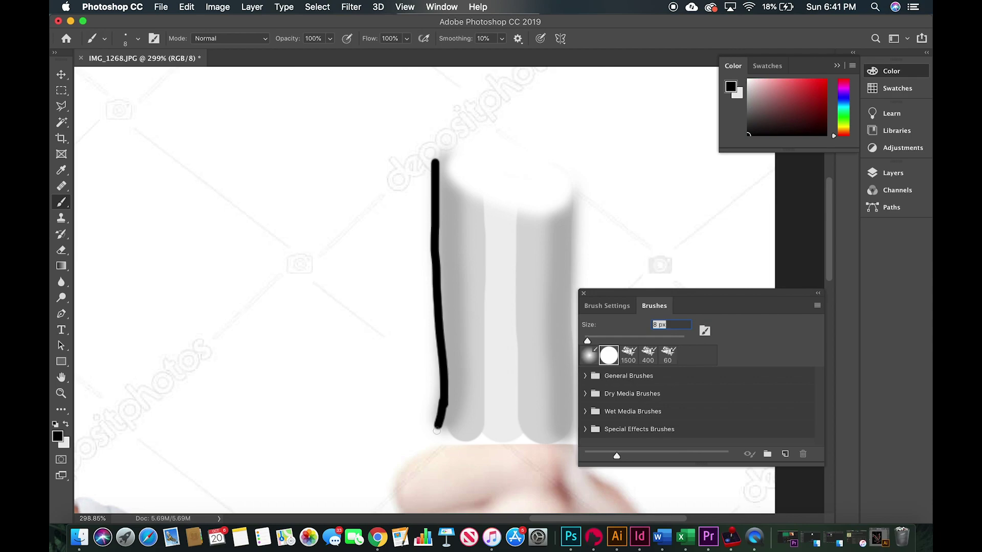
Outline the roll's right edge in black and draw a spiral on its oval upper end
scroll(528, 399, "right", 5)
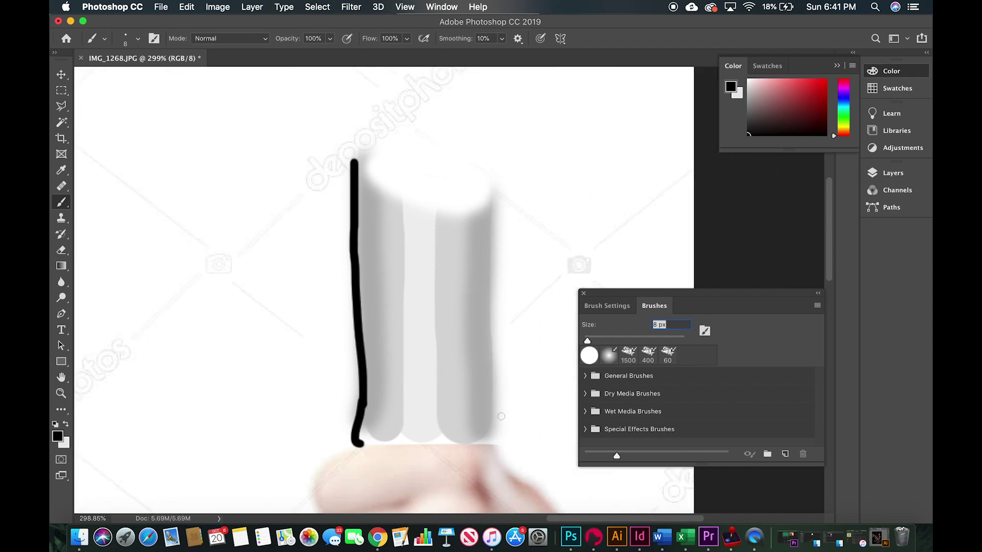
mouse_move(495, 410)
left_mouse_down()
mouse_move(489, 185)
mouse_move(480, 205)
mouse_move(438, 219)
mouse_move(368, 187)
mouse_move(364, 166)
mouse_move(381, 145)
mouse_move(446, 145)
mouse_move(474, 162)
mouse_move(476, 182)
mouse_move(447, 199)
mouse_move(415, 200)
mouse_move(381, 183)
mouse_move(390, 157)
mouse_move(451, 151)
left_mouse_up()
mouse_move(425, 182)
left_mouse_down()
mouse_move(405, 170)
mouse_move(434, 152)
left_mouse_up()
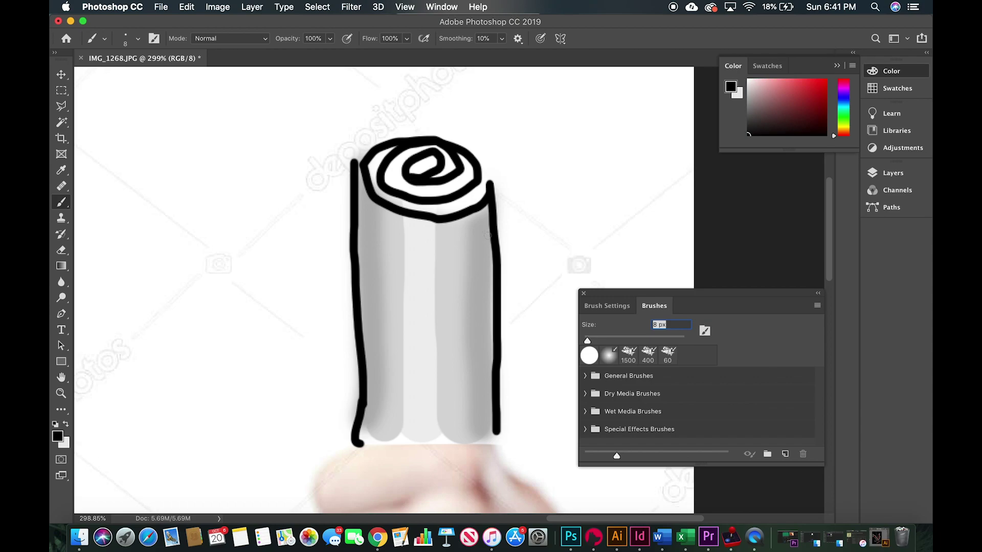
Sample greys from the roll and paint its lower end beneath the fist at 25 px, light in the middle and darker at both sides
scroll(460, 256, "down", 5)
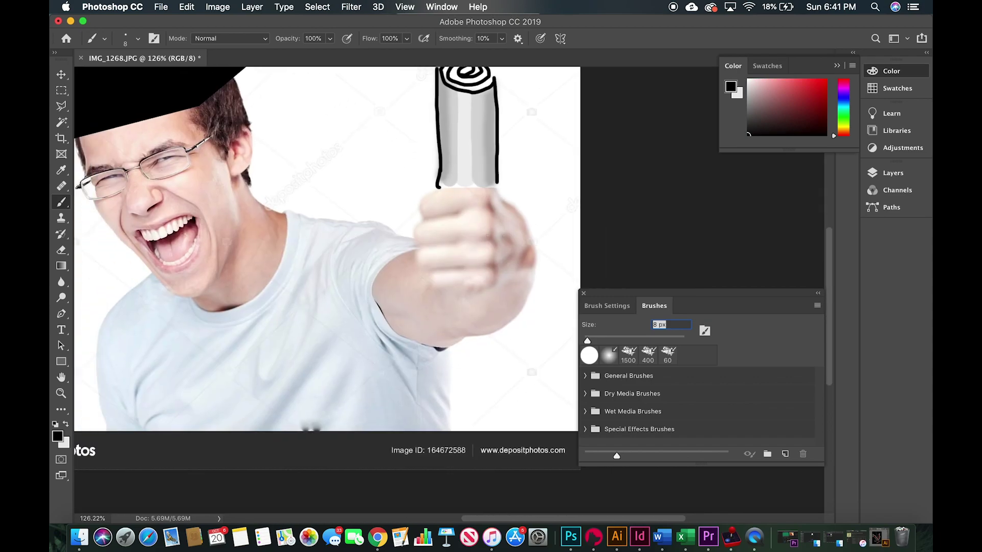
scroll(487, 235, "down", 2)
scroll(487, 235, "up", 3)
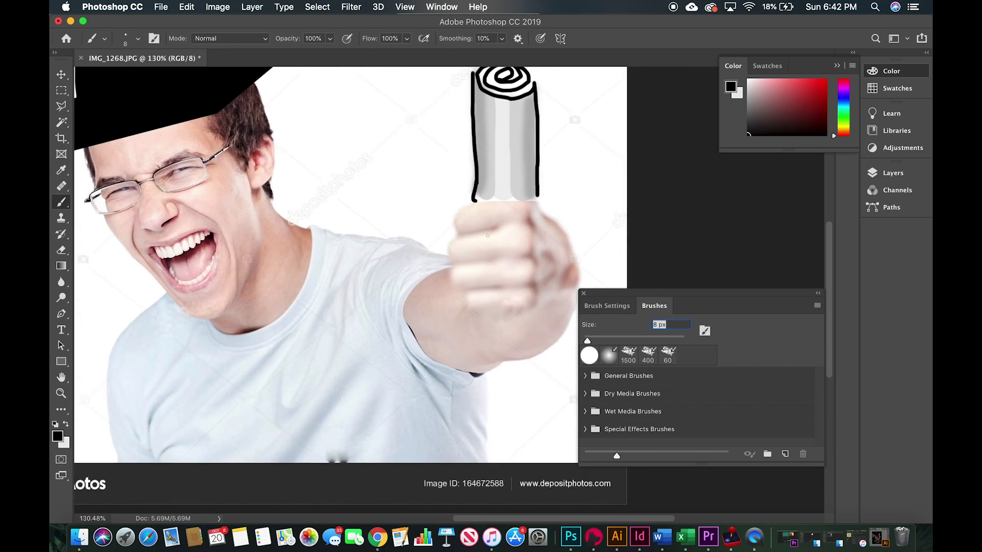
scroll(487, 235, "up", 1)
scroll(487, 235, "right", 5)
scroll(487, 235, "left", 5)
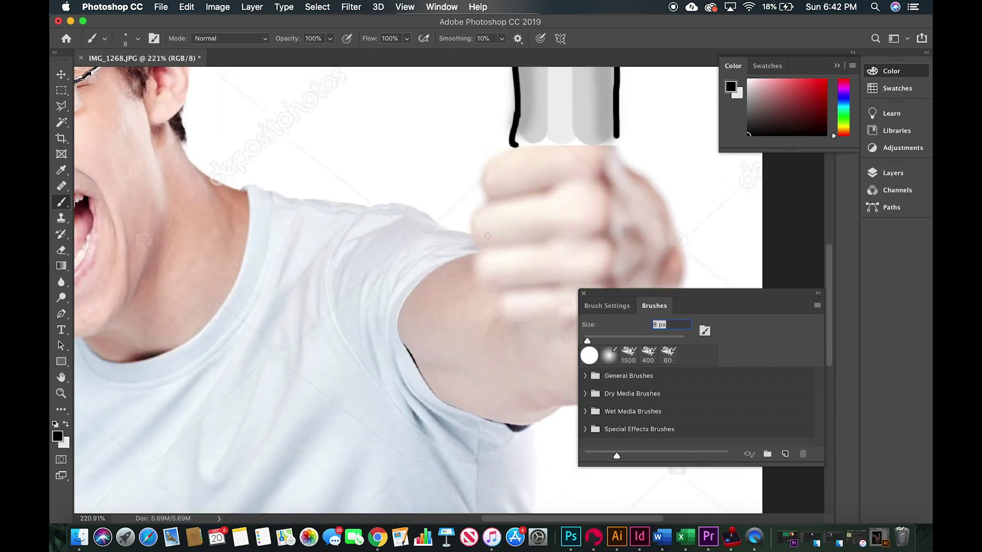
scroll(487, 235, "right", 2)
key("i")
left_click(446, 136)
key("b")
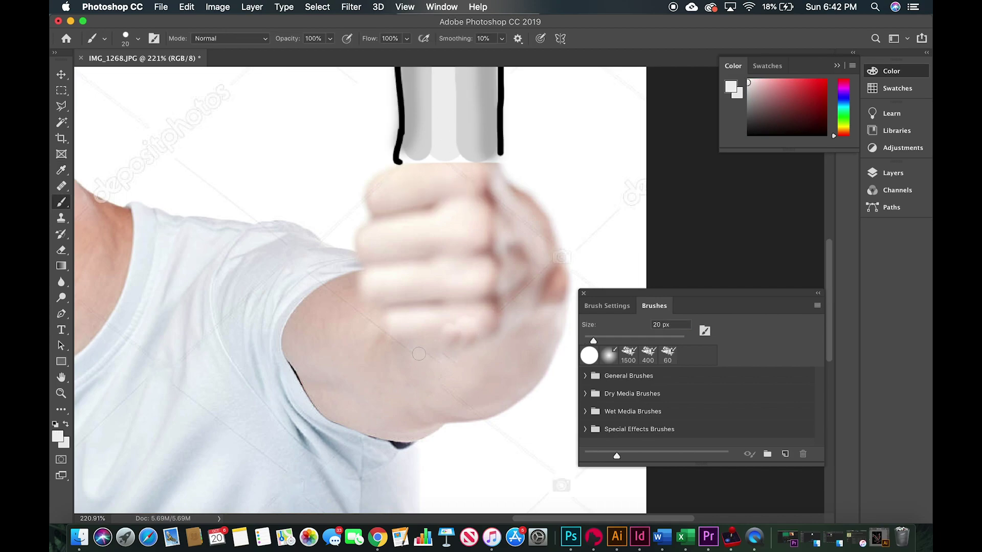
left_click_drag(408, 354, 477, 353)
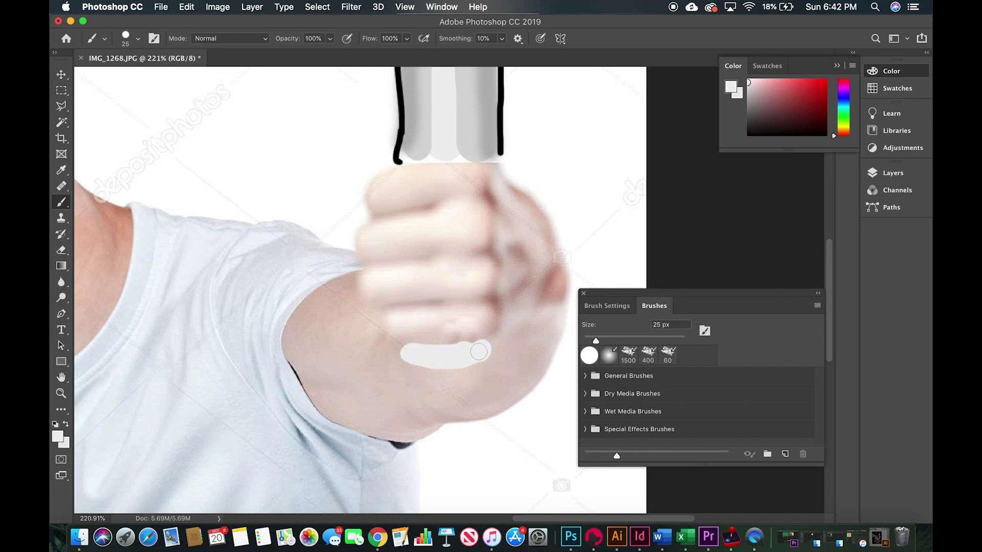
key("i")
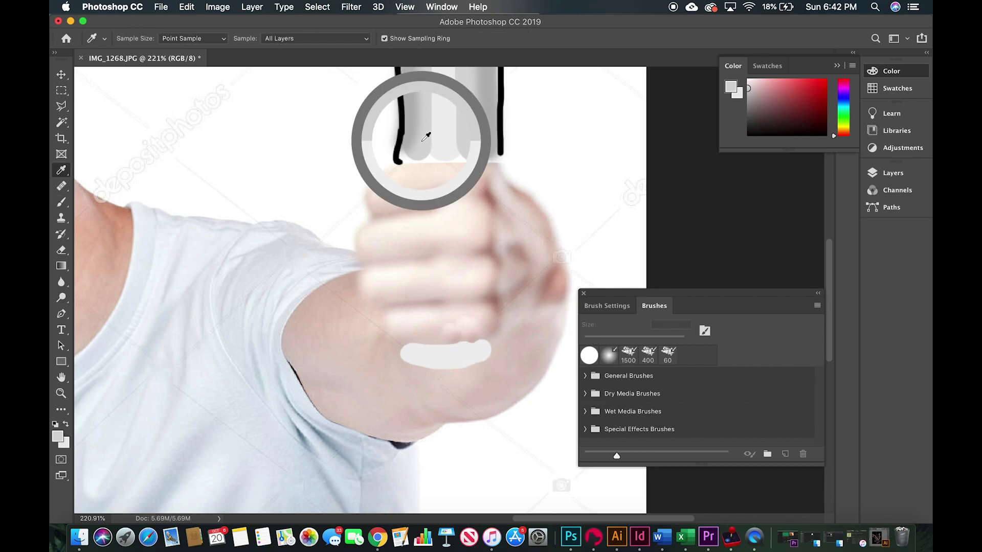
key("b")
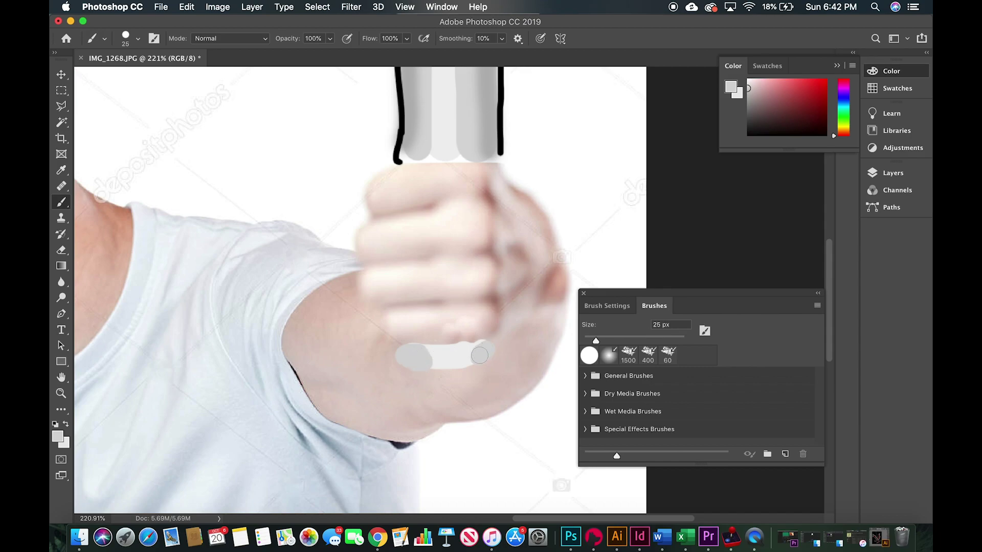
Sample black from the roll's outline and outline its lower end beneath the fist with a 9 px brush
key("i")
left_click(501, 143)
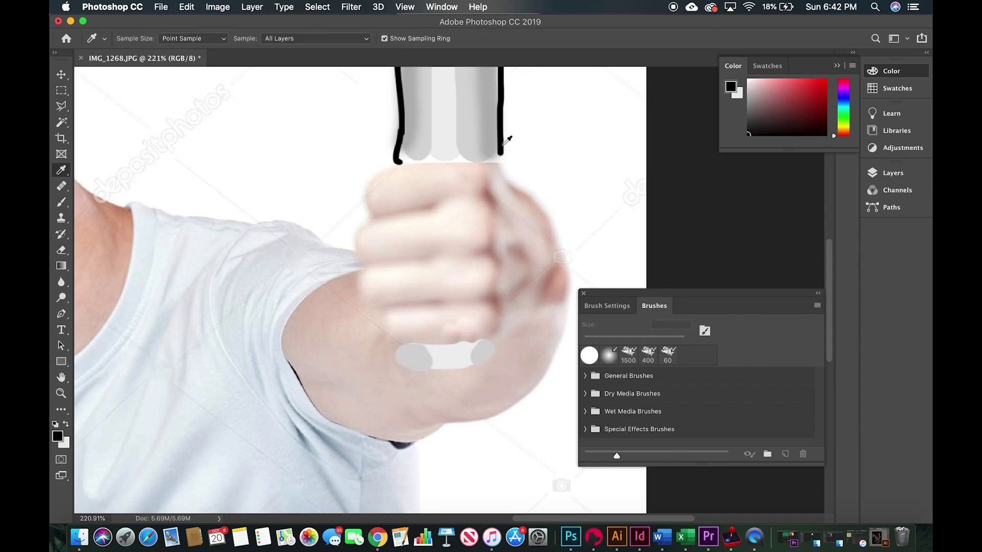
key("b")
key("bracketleft")
key("bracketleft")
key("bracketleft")
key("bracketleft")
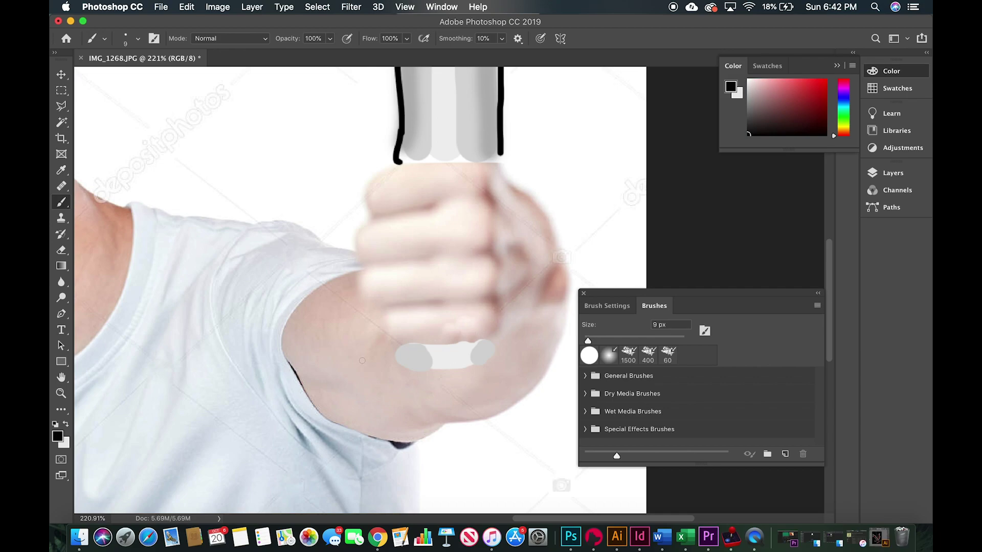
left_click_drag(403, 367, 466, 378)
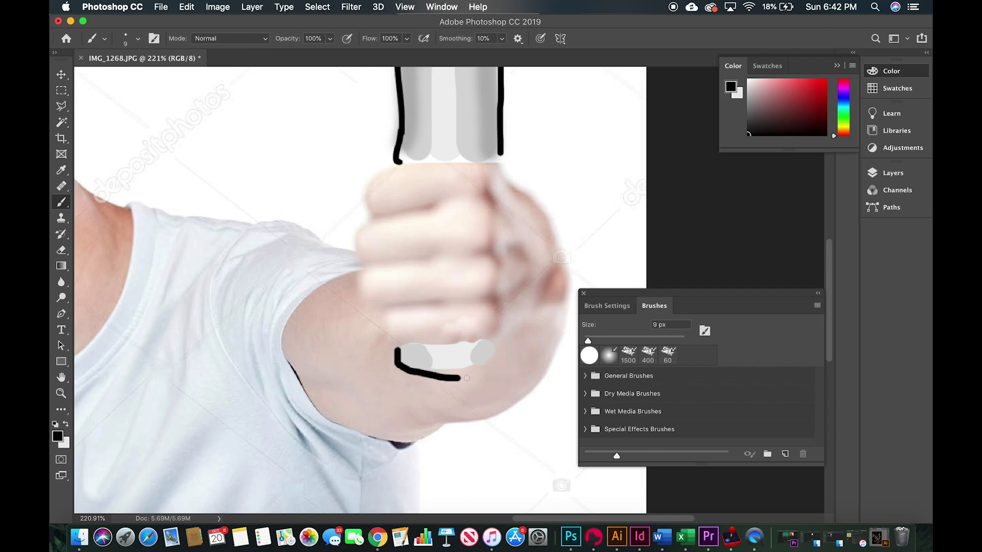
scroll(481, 428, "down", 5)
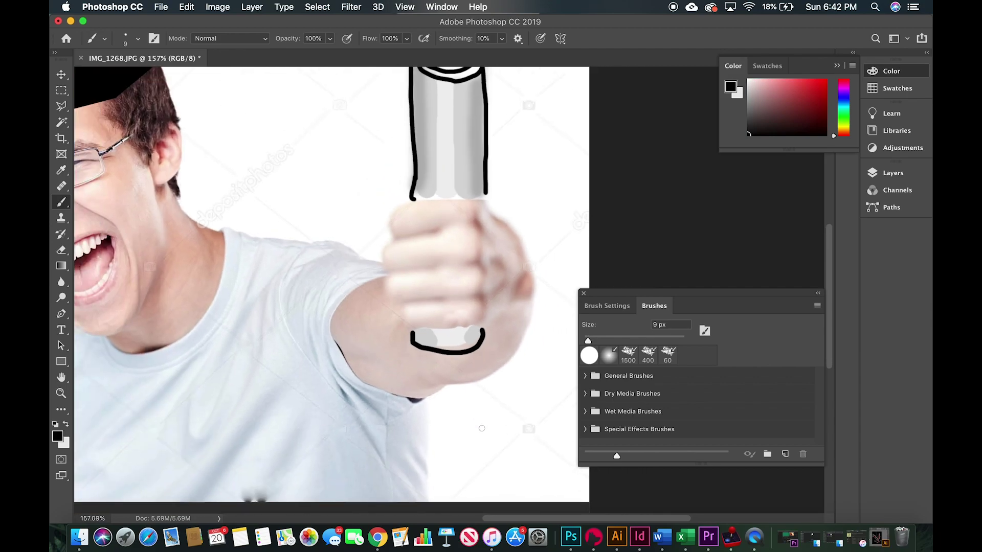
scroll(453, 290, "down", 2)
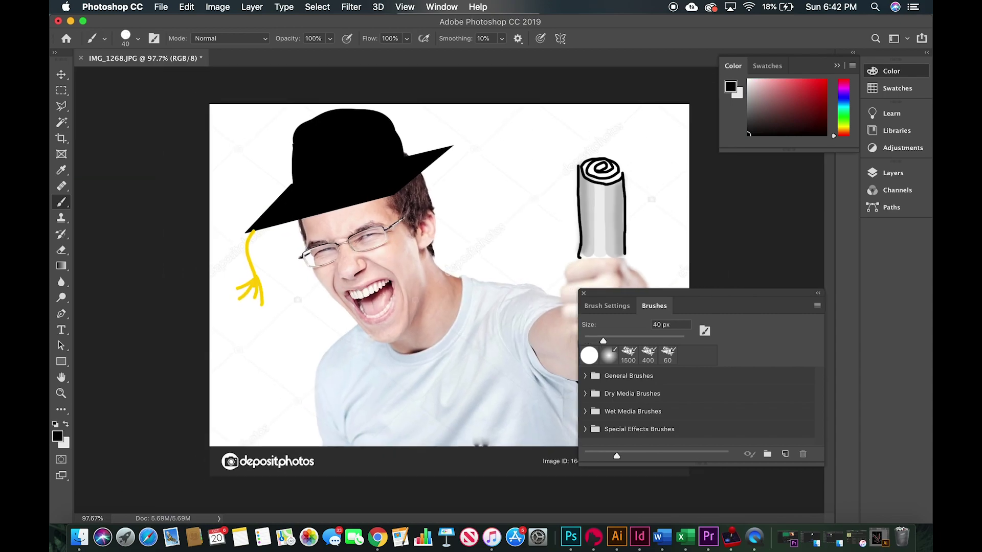
key("bracketright")
key("bracketright")
key("bracketright")
key("bracketright")
key("l")
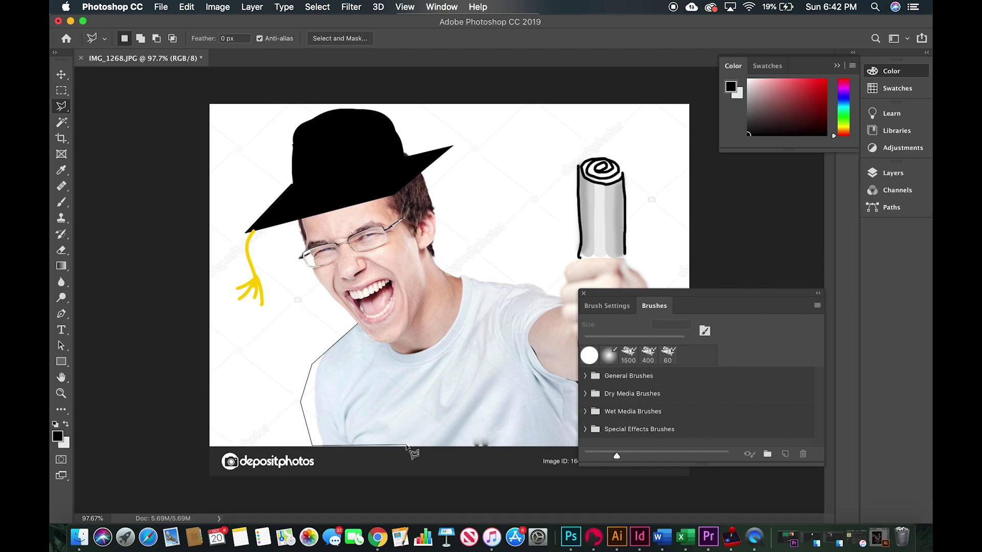
scroll(450, 290, "up", 2)
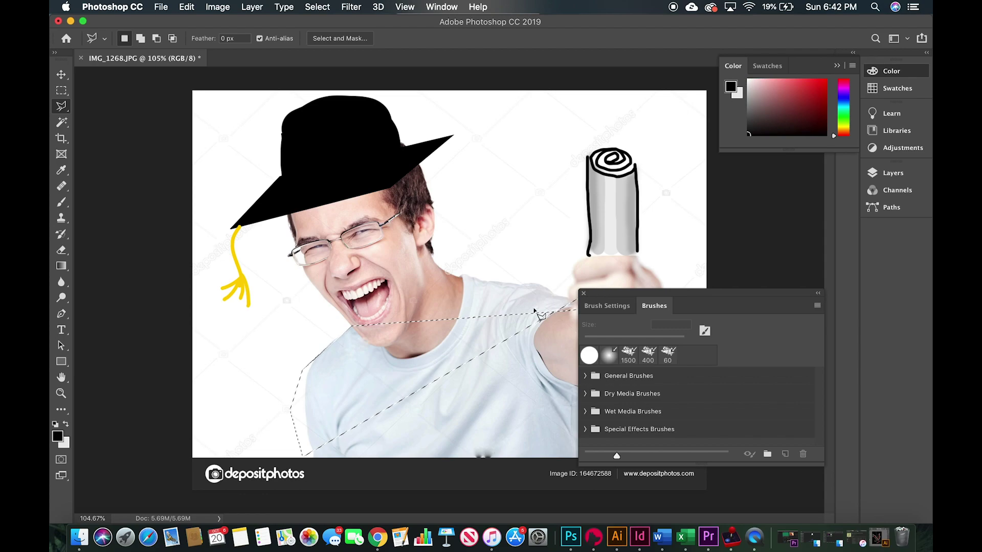
Select the man's T-shirt with the Polygonal Lasso, leaving out the arm and cutting a deep V-shaped neckline
scroll(523, 319, "up", 1)
scroll(523, 319, "up", 5)
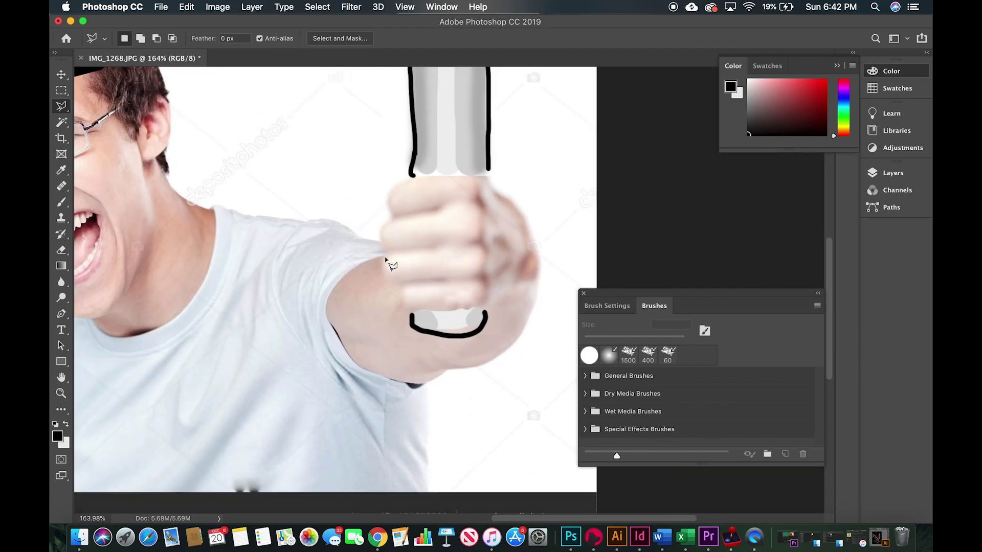
left_click(383, 259)
left_click(428, 384)
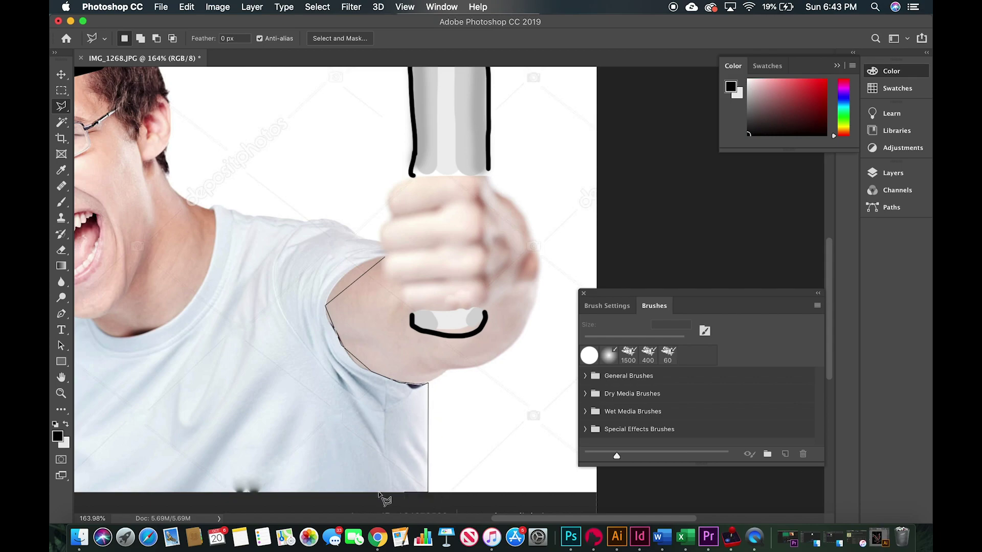
scroll(387, 493, "left", 10)
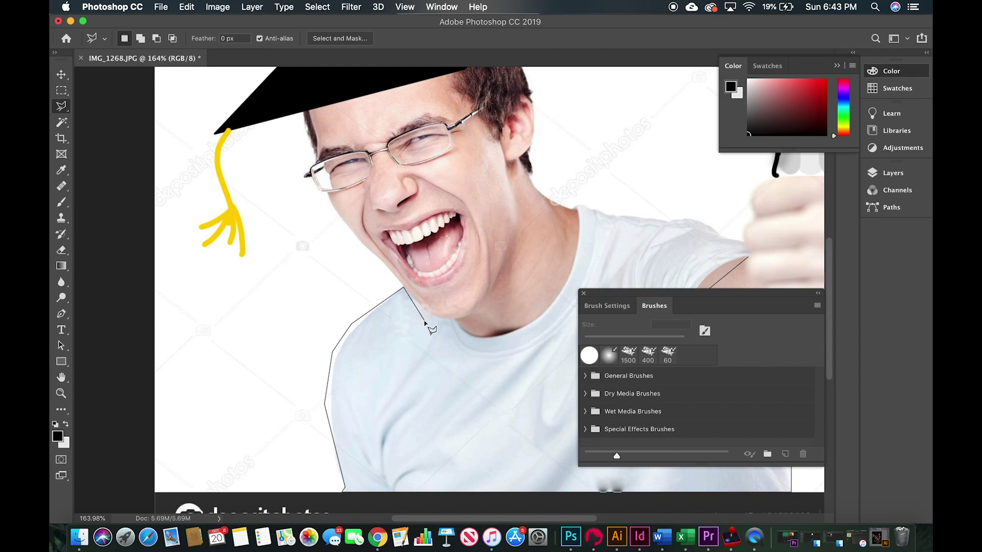
left_click(492, 387)
scroll(497, 392, "right", 4)
left_click(404, 434)
left_click(454, 368)
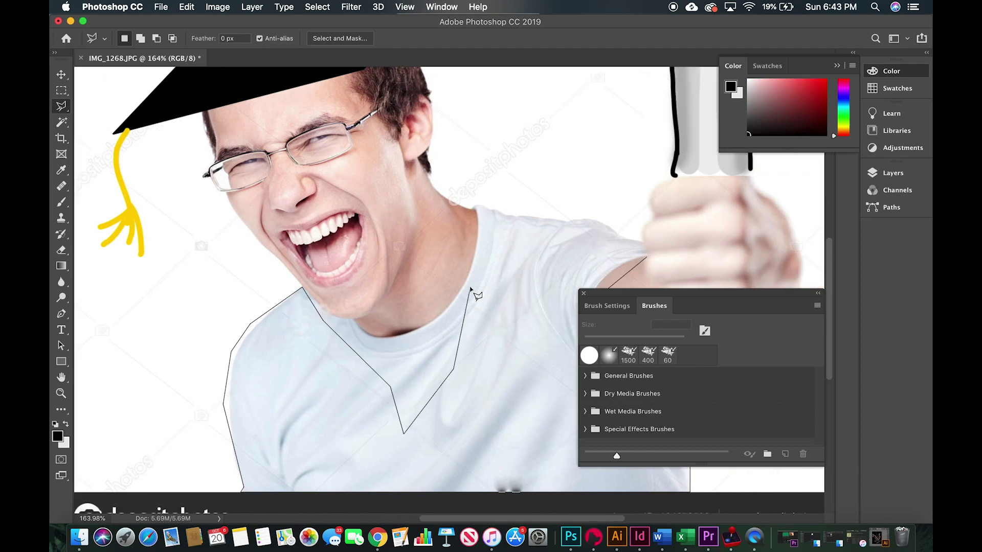
left_click(481, 202)
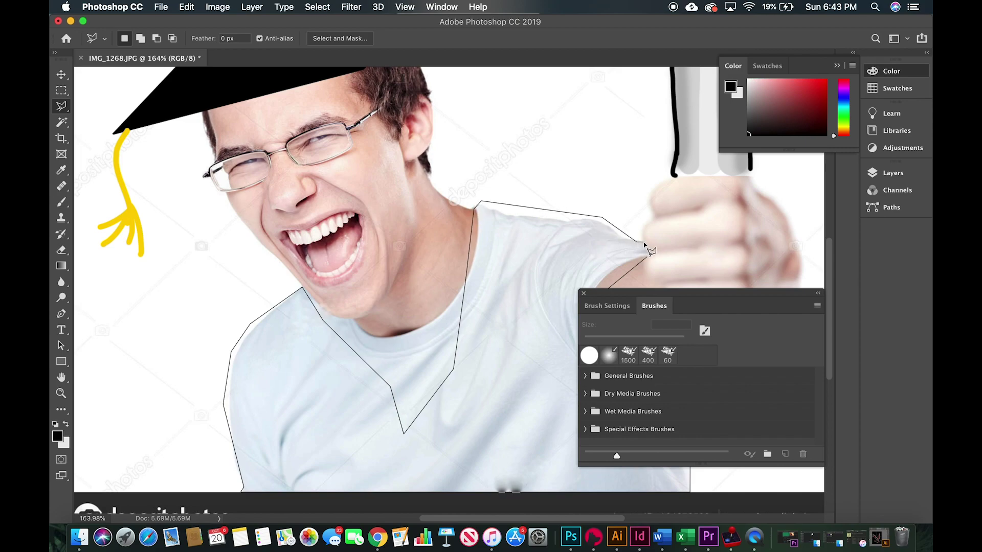
left_click(646, 260)
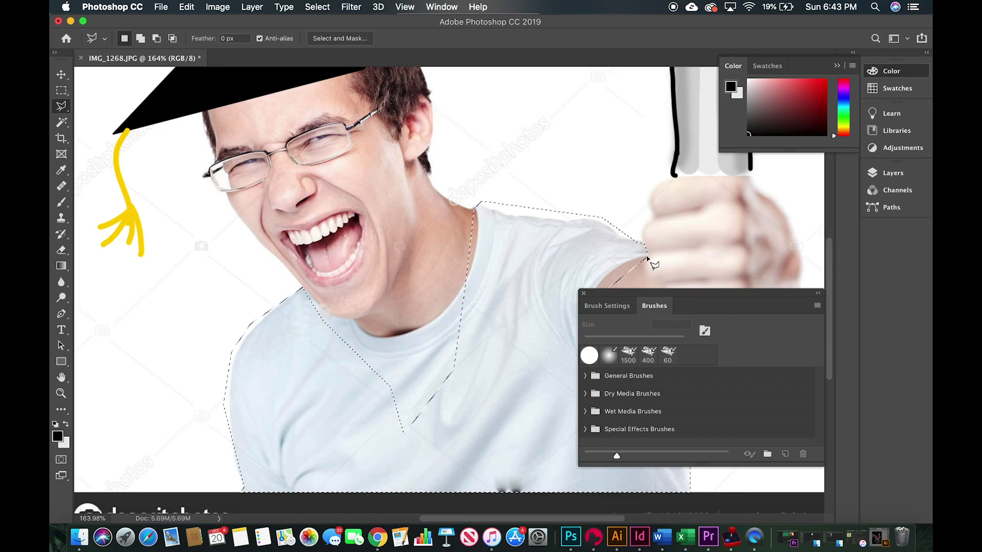
Paint the selected shirt area solid black with the hard round brush at 700 px
key("b")
scroll(473, 268, "down", 2)
scroll(473, 268, "down", 3)
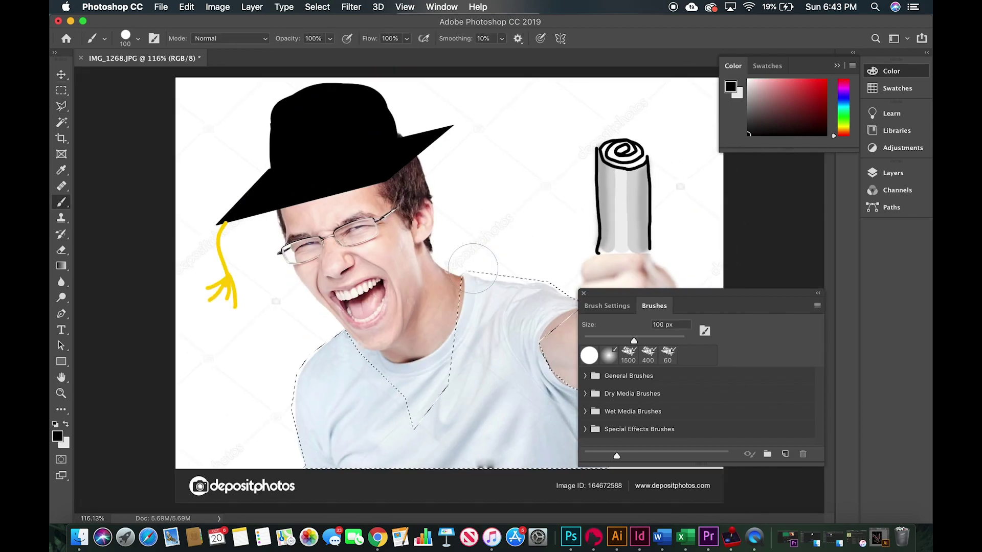
key("bracketright")
key("bracketright")
key("bracketright")
key("bracketright")
key("bracketright")
key("bracketright")
key("bracketright")
key("bracketright")
key("bracketright")
key("bracketright")
scroll(440, 357, "down", 2)
mouse_move(419, 358)
left_mouse_down()
mouse_move(414, 292)
mouse_move(427, 421)
mouse_move(363, 330)
mouse_move(581, 353)
mouse_move(373, 319)
mouse_move(559, 416)
left_mouse_up()
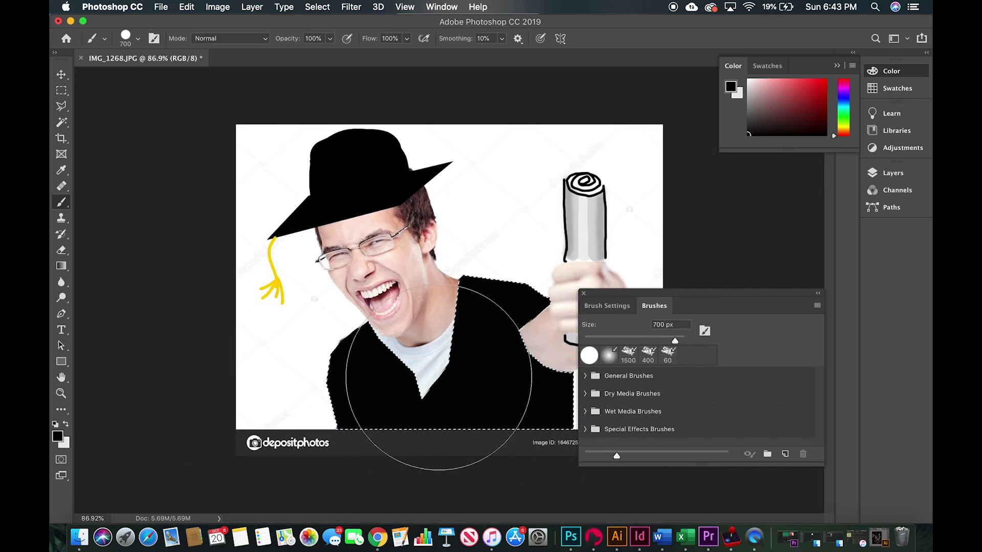
scroll(407, 349, "up", 2)
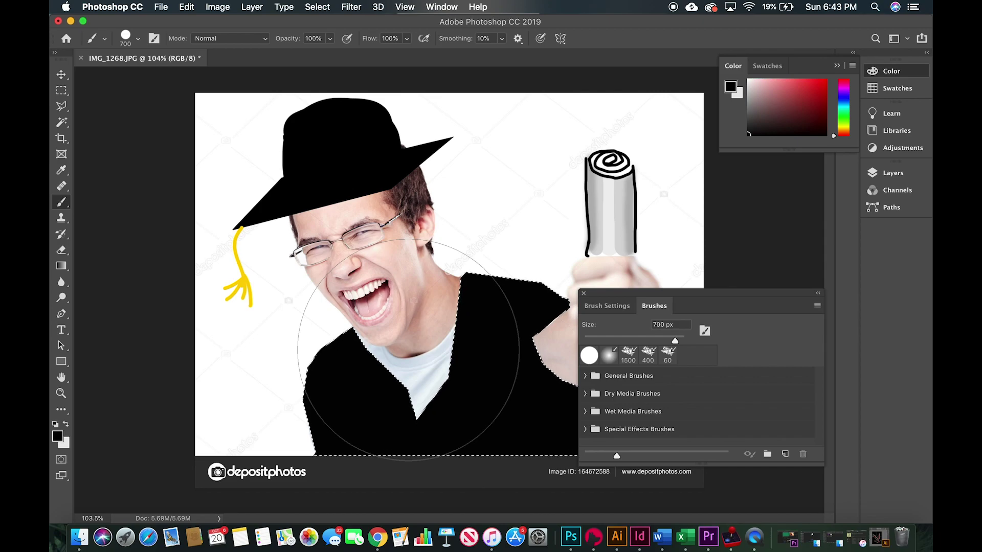
scroll(407, 349, "up", 3)
scroll(408, 349, "up", 3)
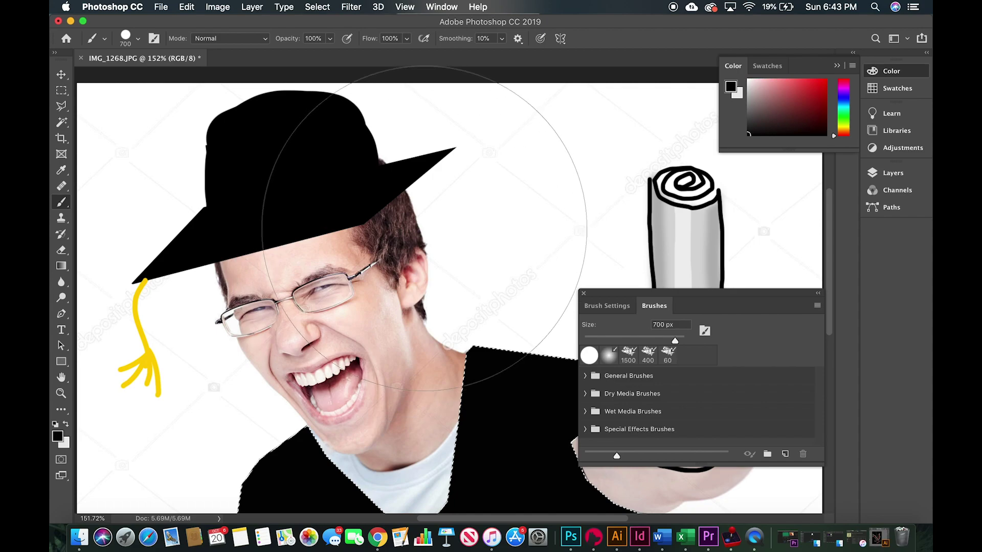
key("e")
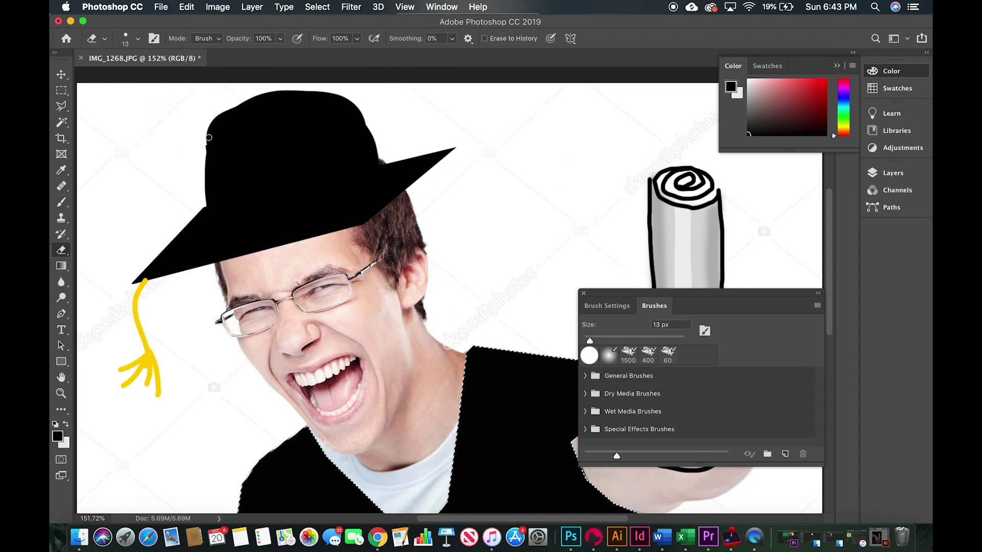
key("bracketright")
key("bracketright")
key("bracketright")
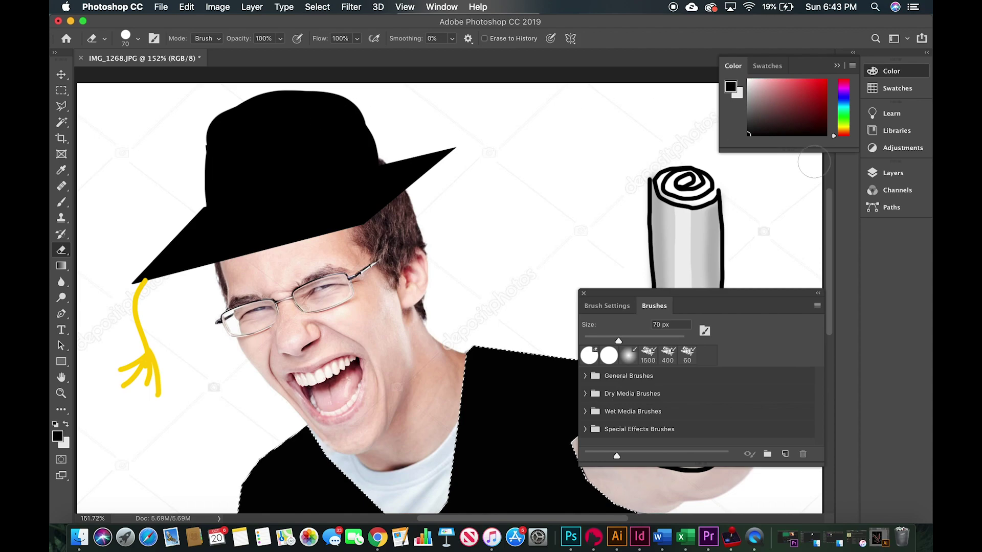
Set the brush to white at 200 px and add a new empty layer above the background
left_click_drag(787, 126, 727, 64)
key("b")
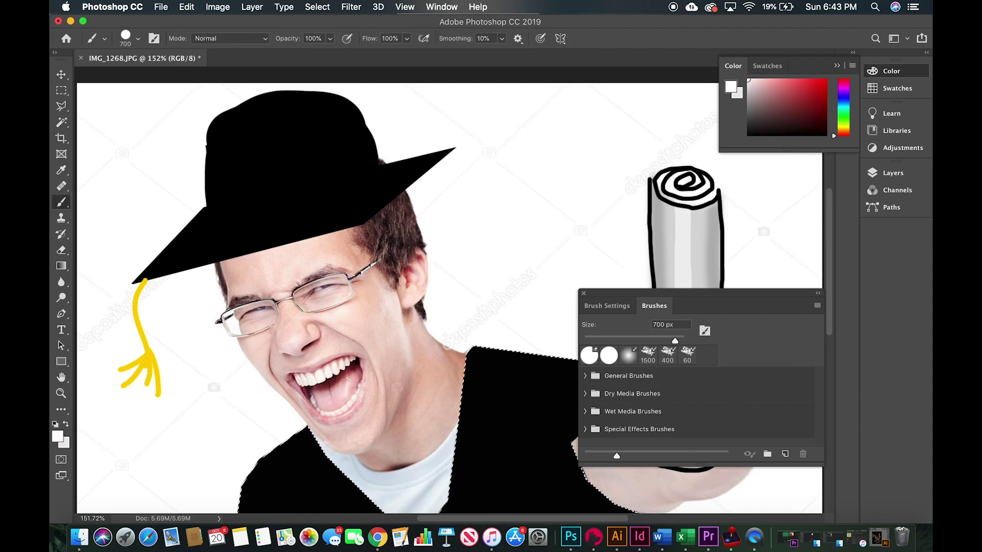
key("bracketleft")
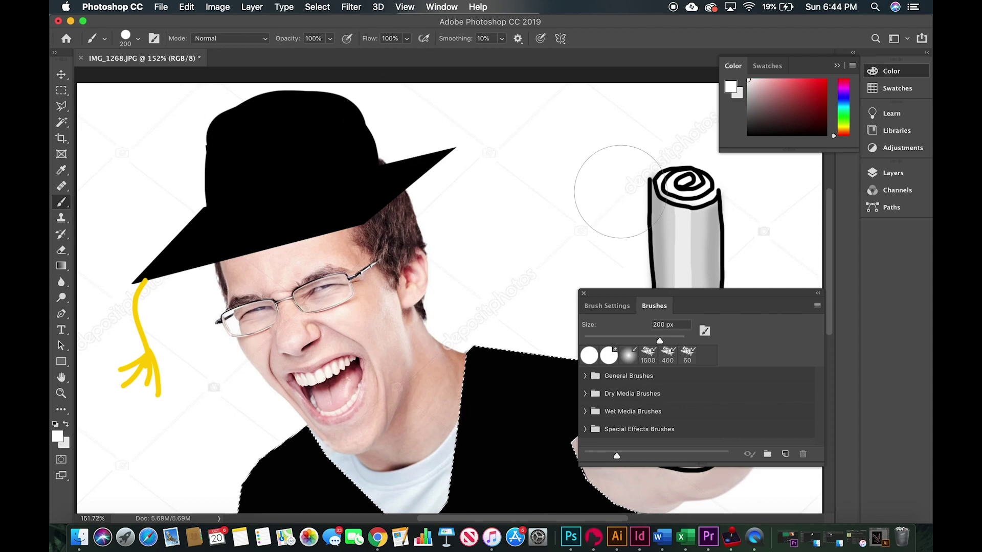
left_click(891, 172)
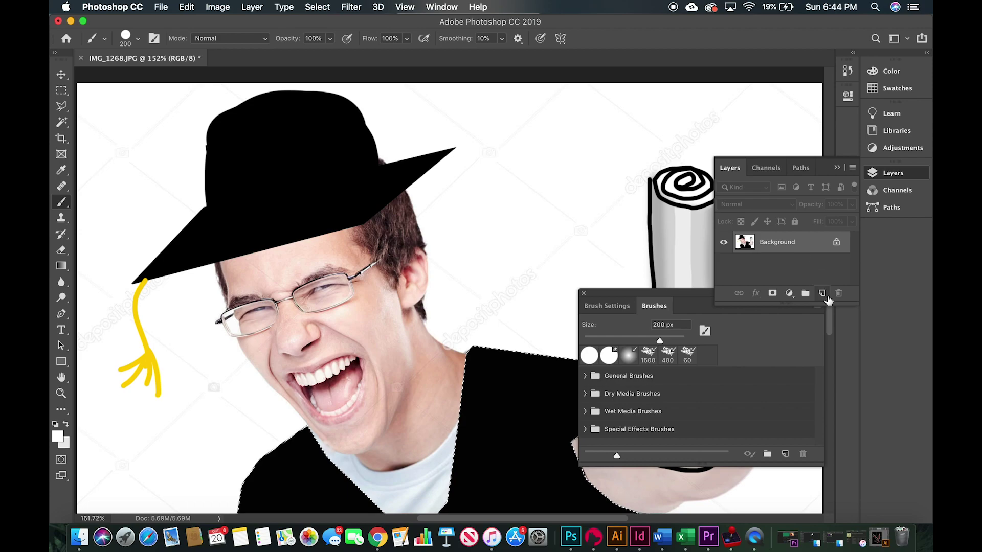
left_click(822, 293)
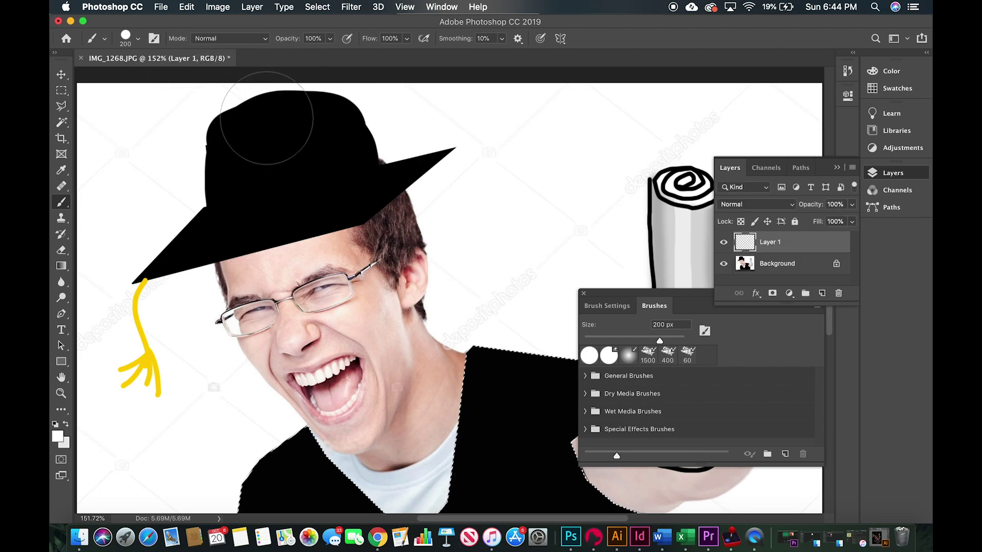
Paint white over the hat's rounded crown with the 200 px brush, leaving only the flat black brim
key("v")
key("b")
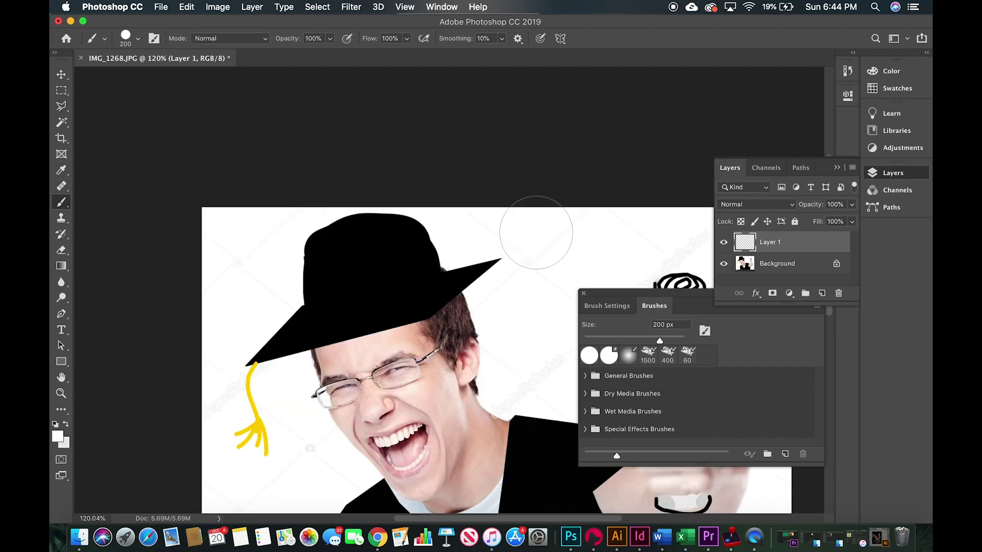
scroll(220, 393, "down", 3)
mouse_move(307, 216)
left_mouse_down()
mouse_move(421, 197)
mouse_move(470, 201)
mouse_move(272, 265)
mouse_move(471, 212)
mouse_move(281, 251)
mouse_move(295, 263)
mouse_move(333, 260)
mouse_move(512, 212)
left_mouse_up()
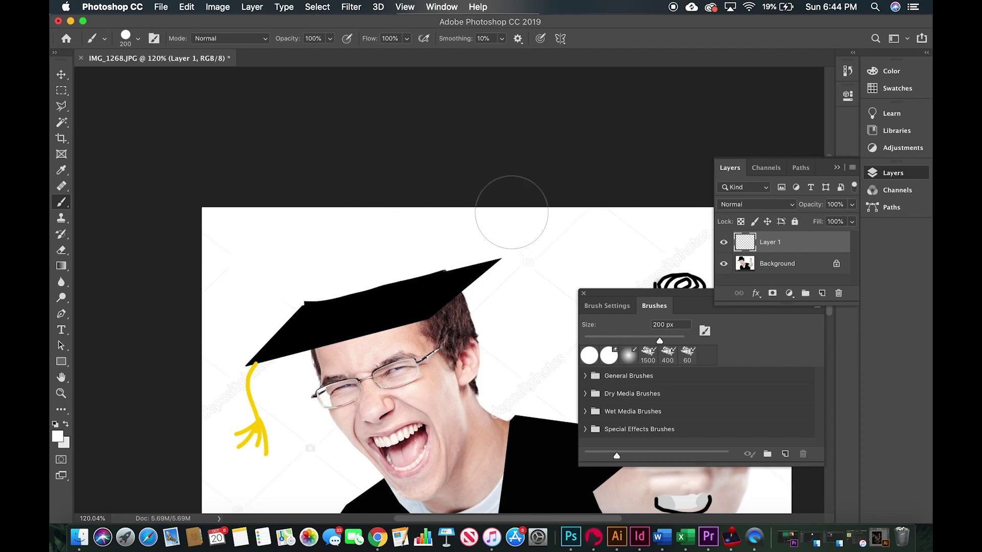
scroll(390, 219, "down", 5)
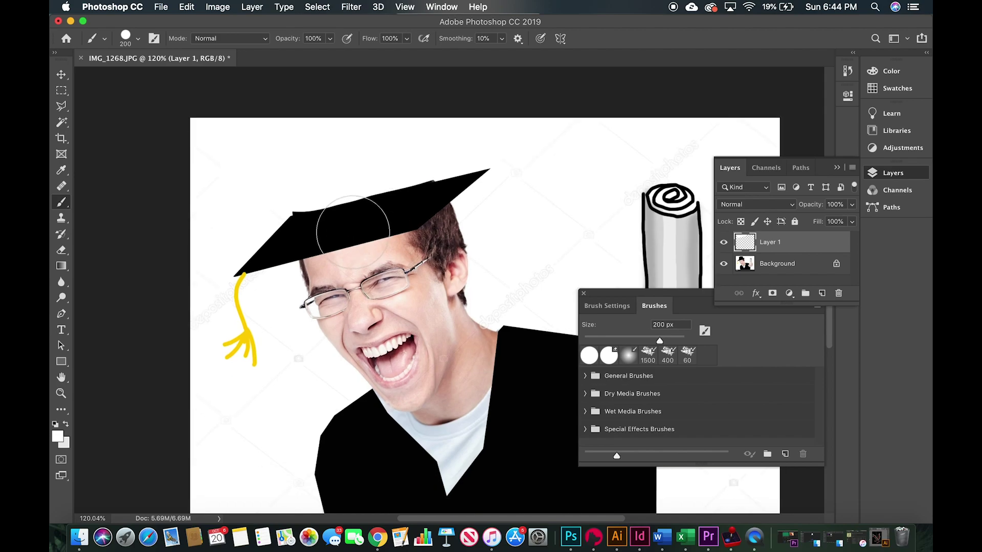
scroll(327, 250, "up", 1)
key("l")
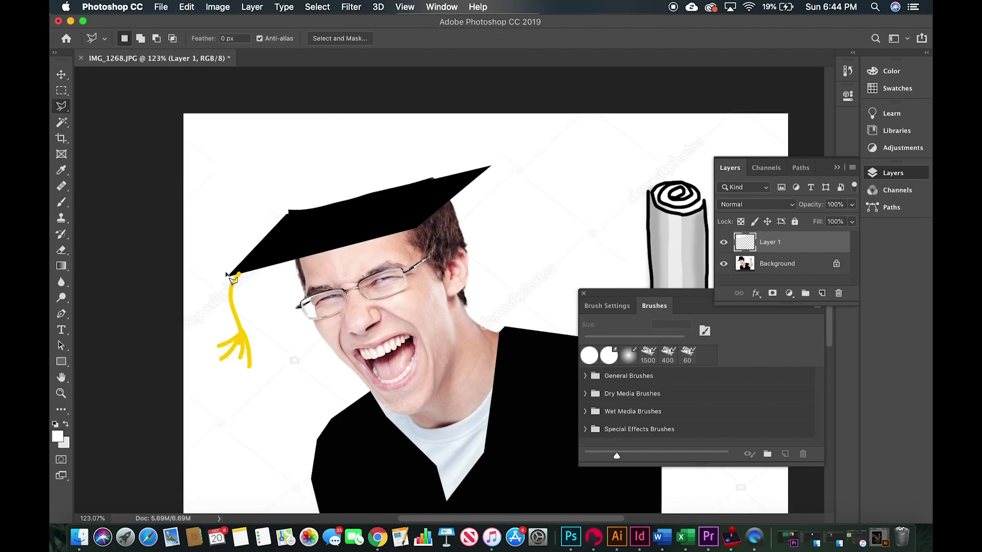
left_click(215, 274)
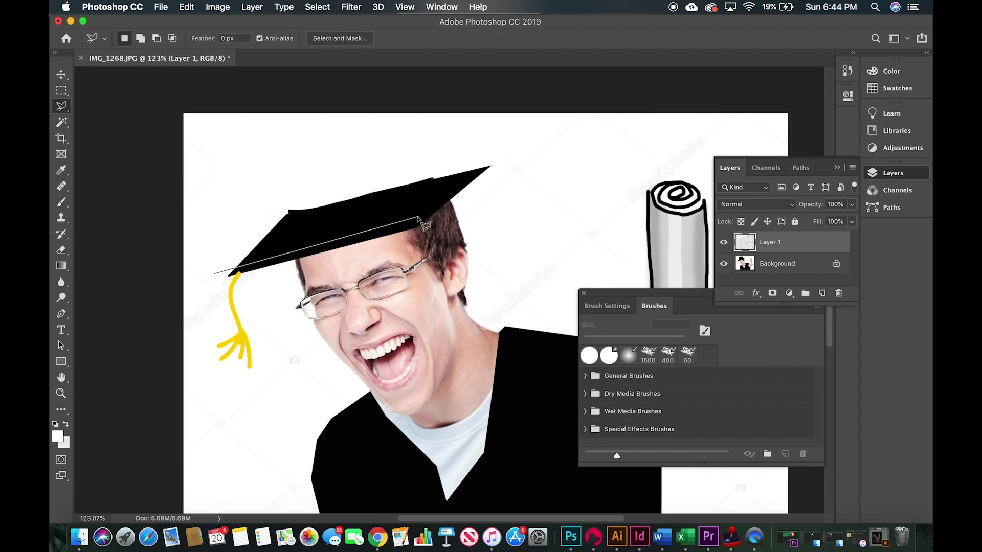
left_click(420, 274)
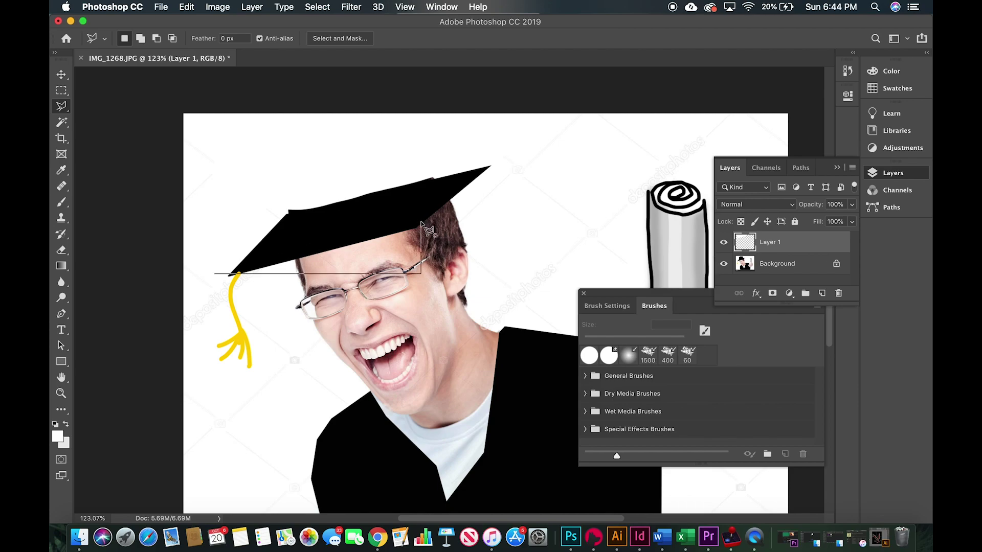
key("Escape")
Select a slanted four-sided board shape overlapping the hat brim and reaching slightly above it with the Polygonal Lasso
left_click(213, 267)
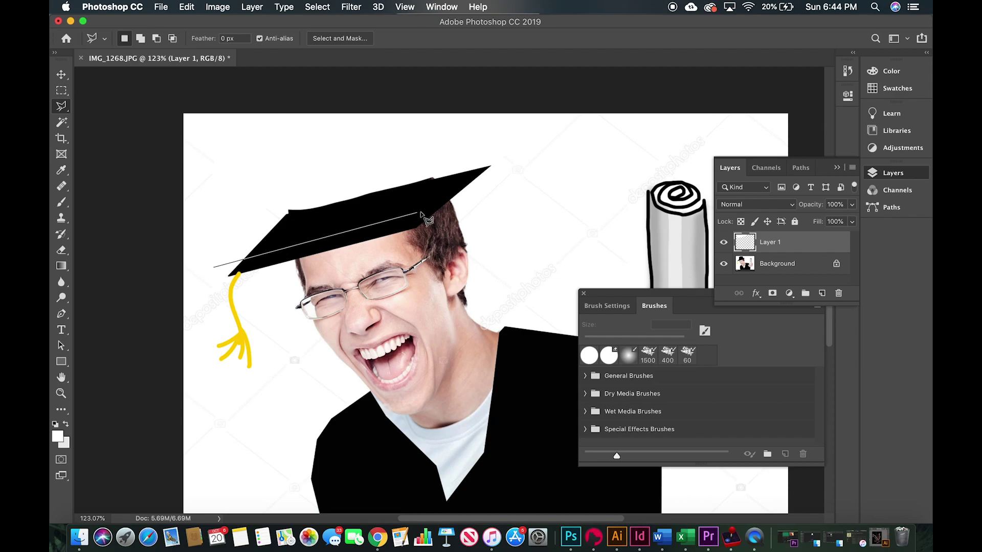
left_click(433, 213)
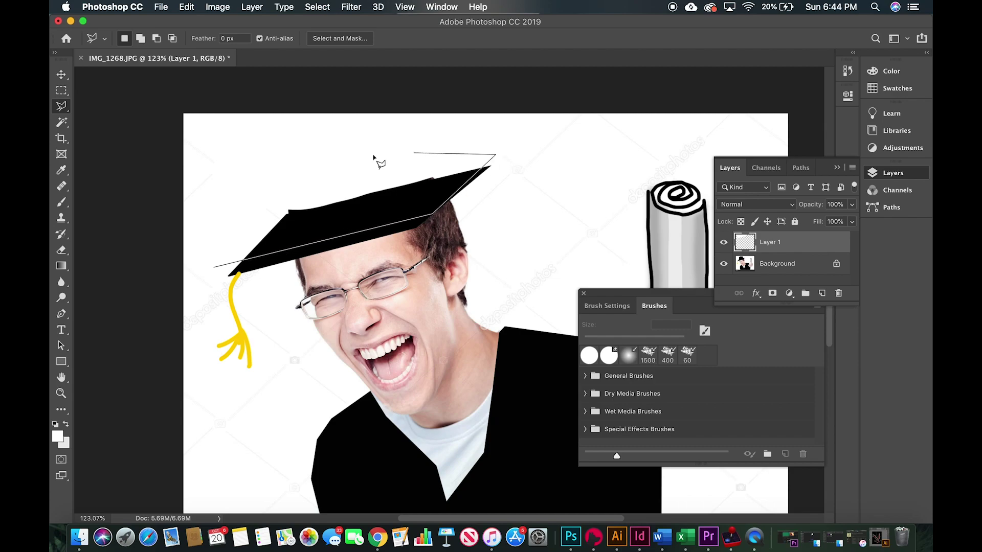
left_click(281, 191)
left_click(215, 267)
Undo the white stroke, sample black from the hat and paint the selected board shape solid black at 200 px
key("b")
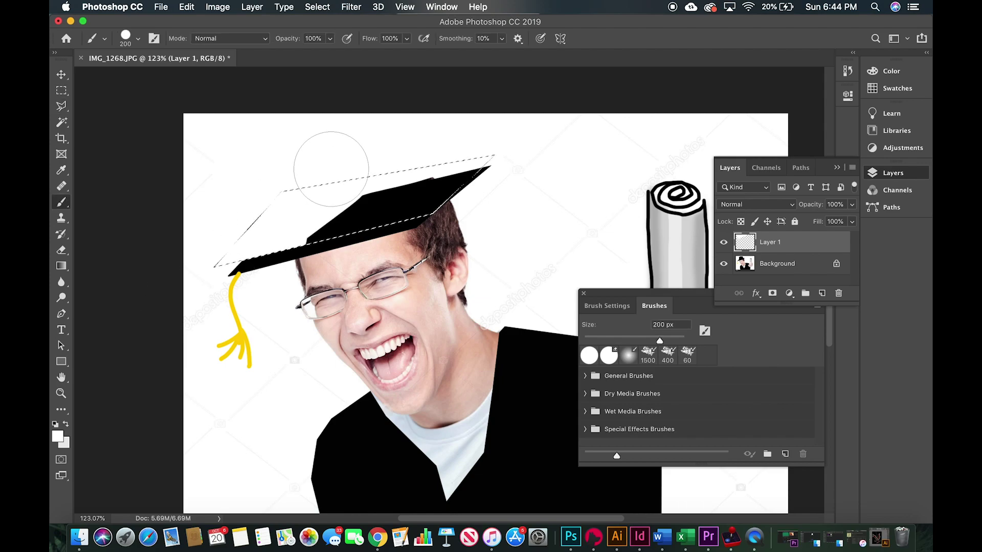
key("ctrl+z")
key("i")
left_click(420, 204)
key("b")
mouse_move(328, 185)
left_mouse_down()
mouse_move(498, 120)
mouse_move(439, 179)
left_mouse_up()
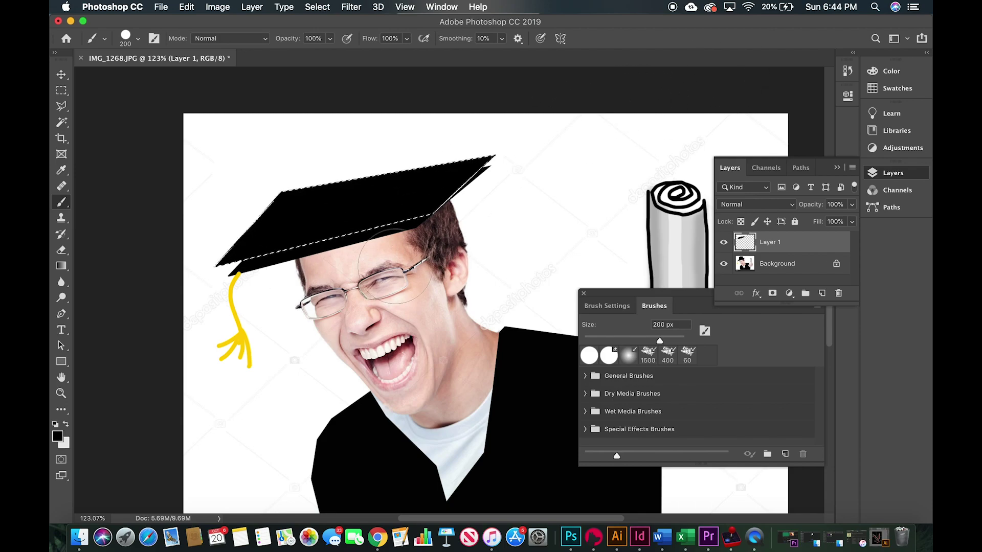
Select a cap band with the Polygonal Lasso, spanning the forehead and hair beneath the board and overlapping the hat
key("ctrl+equal")
key("ctrl+equal")
key("ctrl+equal")
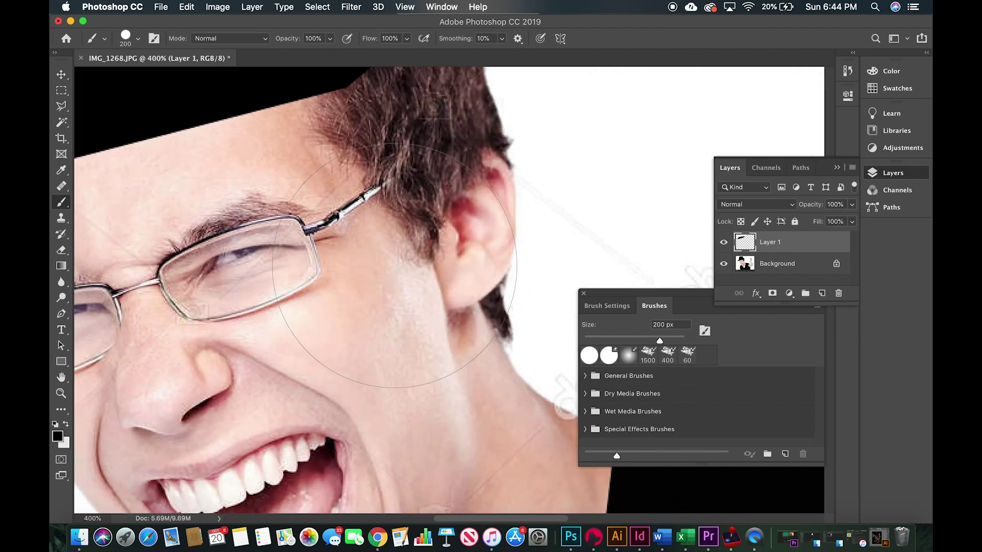
scroll(393, 265, "left", 10)
key("l")
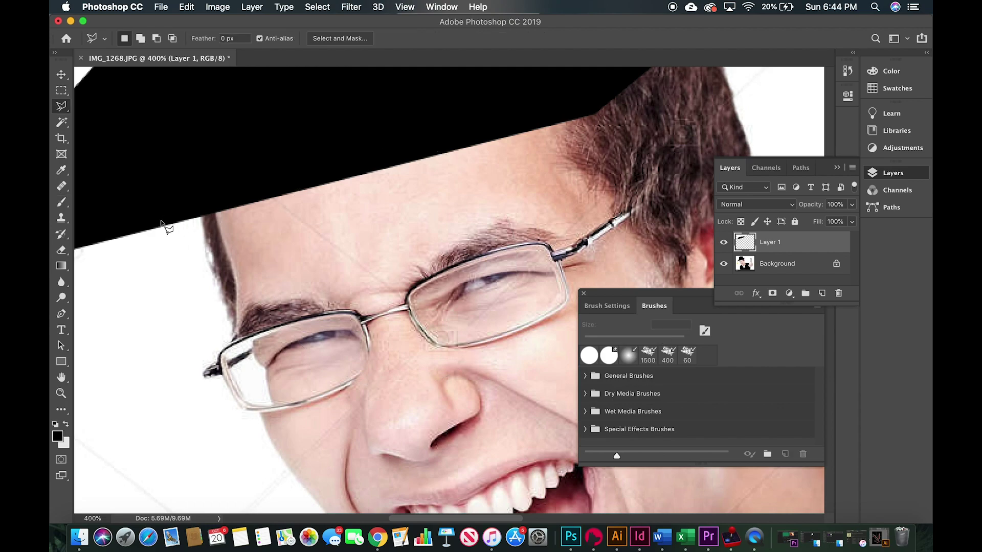
scroll(716, 102, "up", 8)
scroll(716, 102, "right", 5)
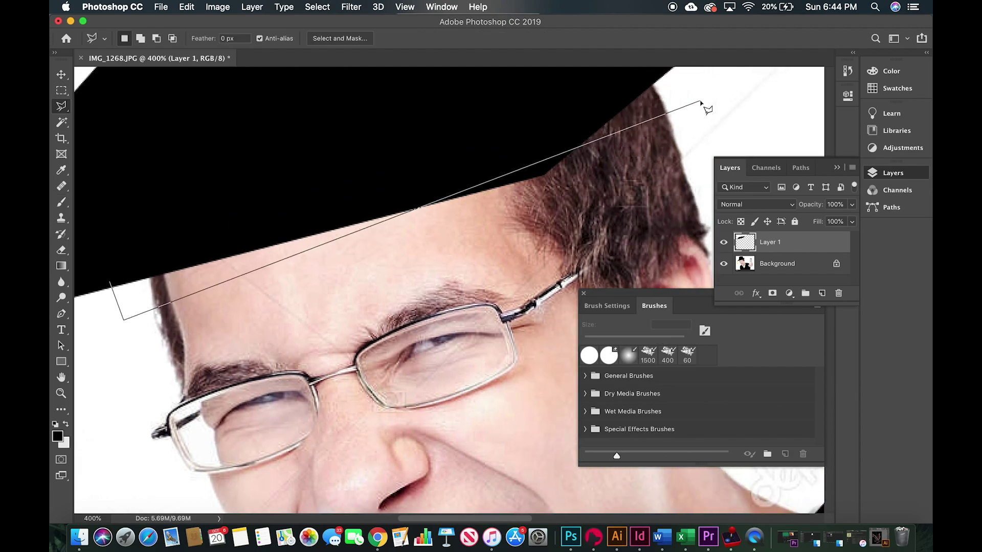
scroll(593, 240, "down", 3)
scroll(593, 240, "right", 5)
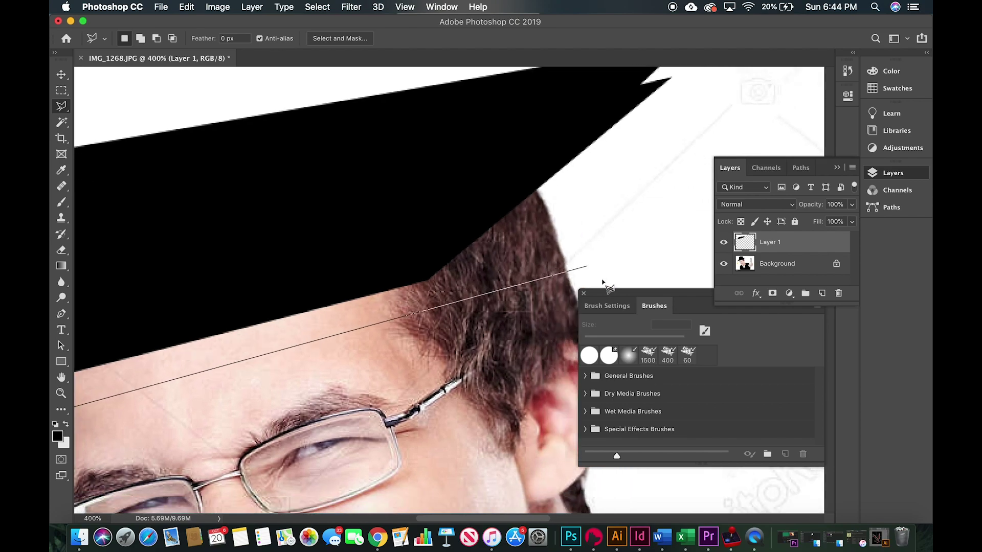
left_click(561, 258)
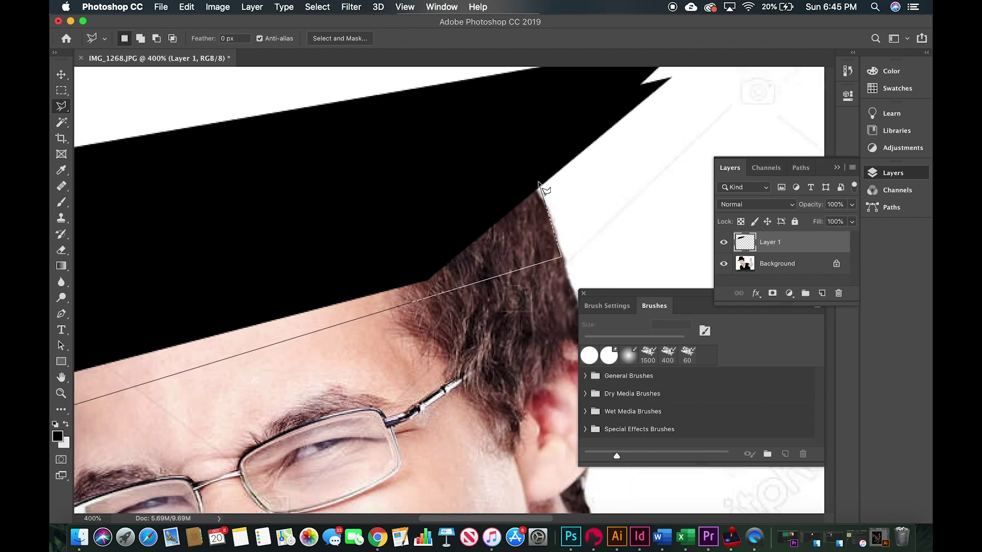
left_click(541, 170)
scroll(544, 174, "left", 5)
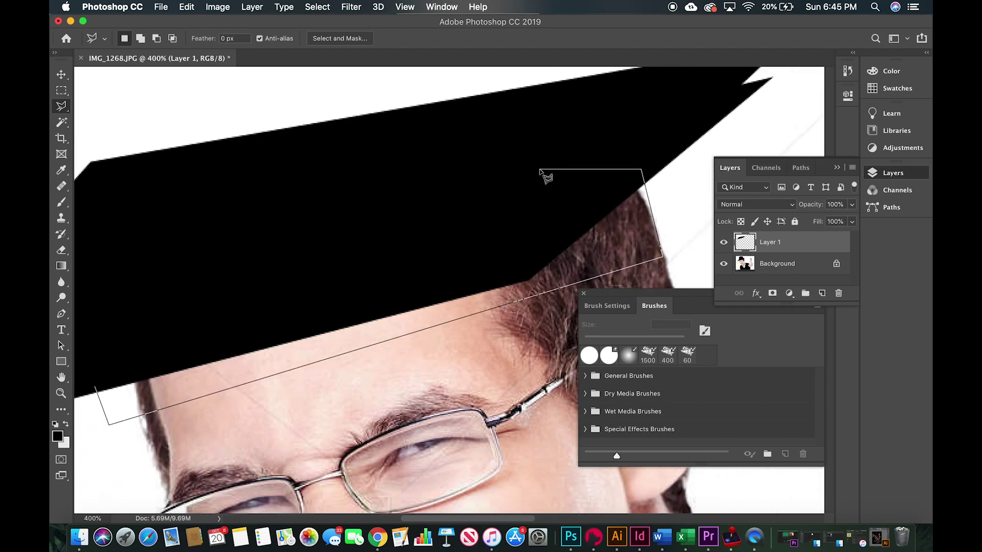
left_click(212, 304)
left_click(131, 379)
Paint the selected cap band solid black with the 200 px brush and deselect it
key("b")
mouse_move(154, 389)
left_mouse_down()
mouse_move(219, 395)
mouse_move(360, 310)
left_mouse_up()
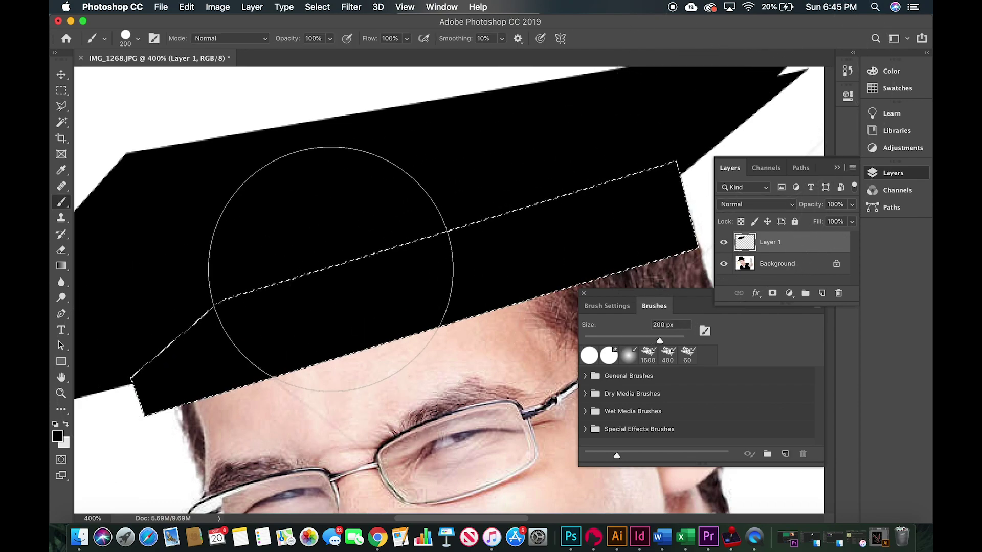
key("super+d")
scroll(333, 281, "down", 1)
scroll(331, 275, "down", 10)
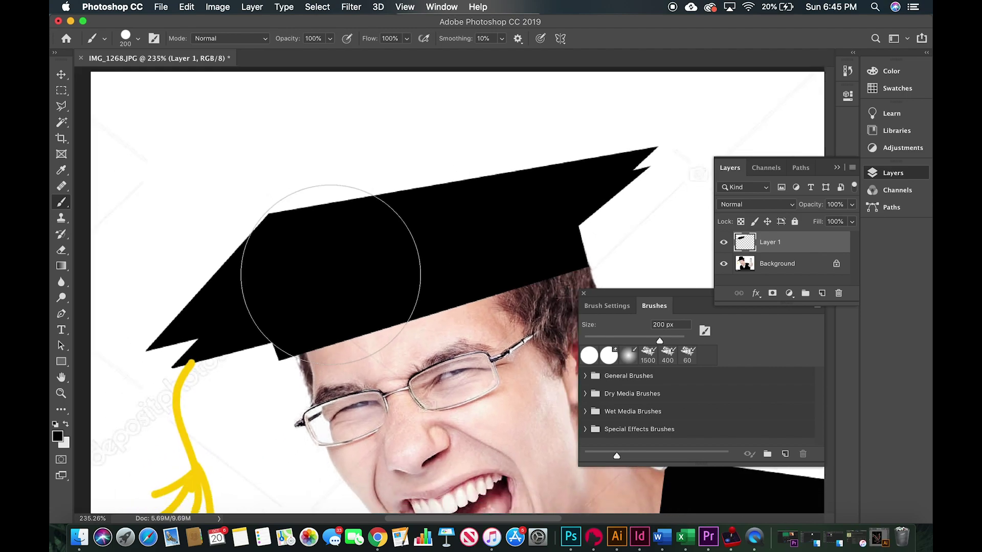
scroll(331, 274, "down", 2)
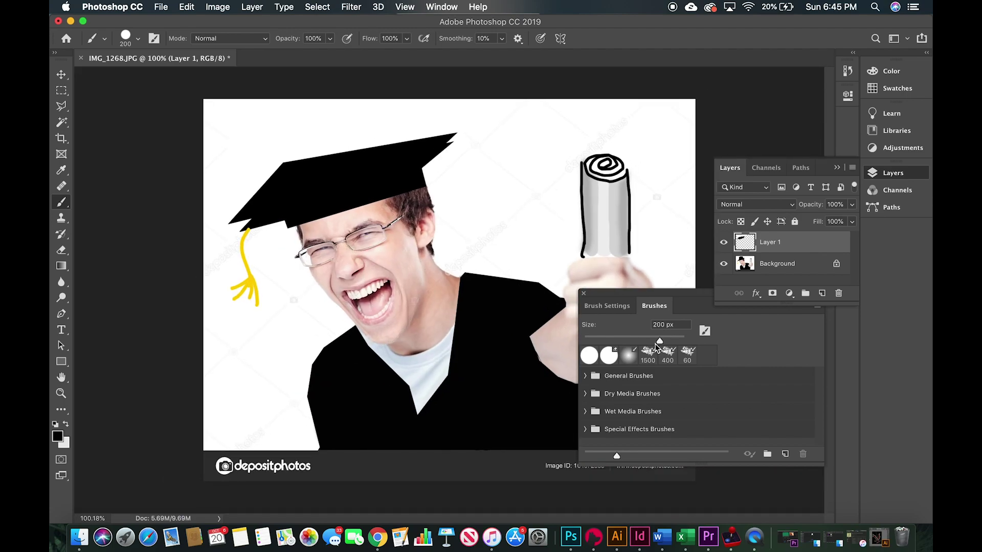
Outline the fist and forearm in black with a 10 px brush and add short lines between the fingers
left_click(584, 297)
scroll(558, 383, "up", 3)
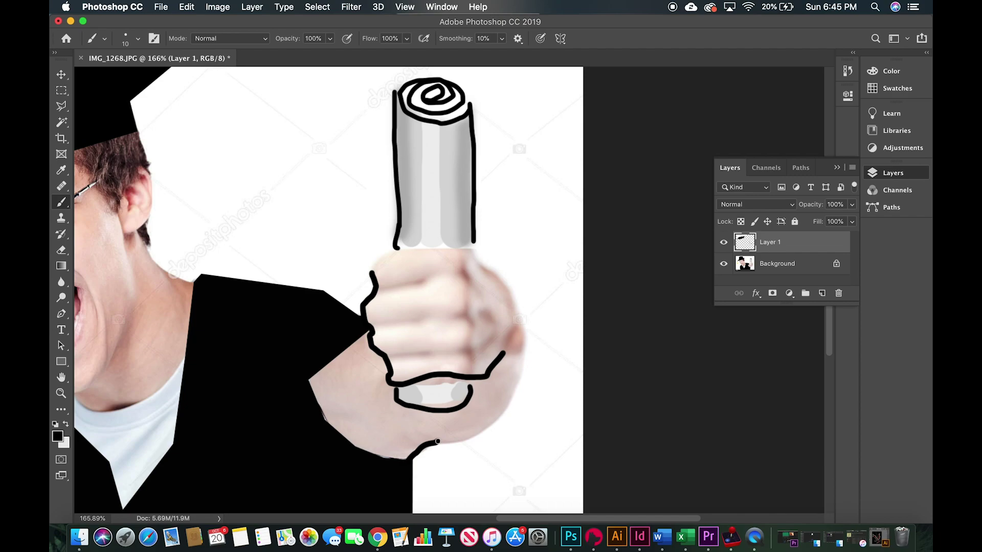
mouse_move(475, 433)
left_mouse_down()
mouse_move(515, 405)
mouse_move(524, 348)
left_mouse_up()
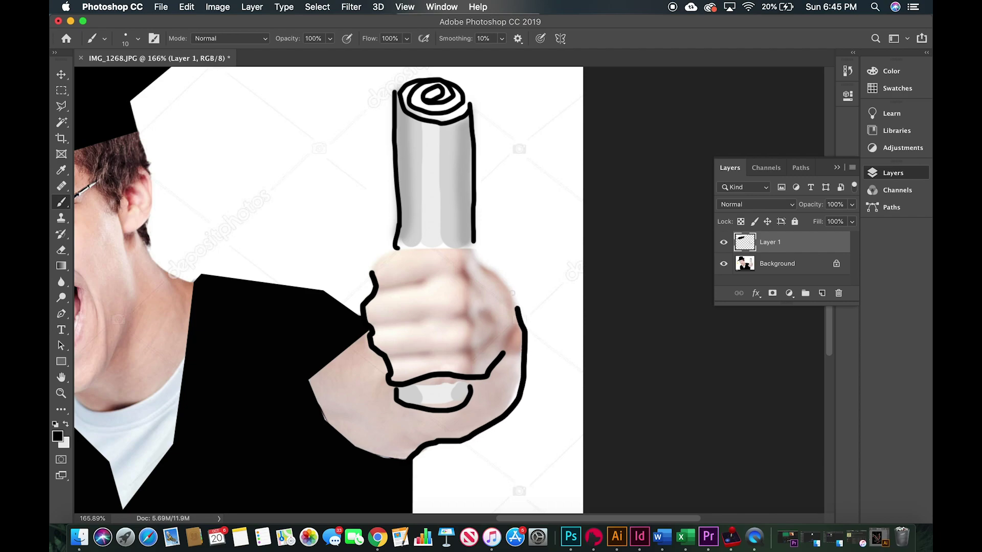
left_click_drag(517, 310, 488, 264)
left_click_drag(431, 243, 381, 259)
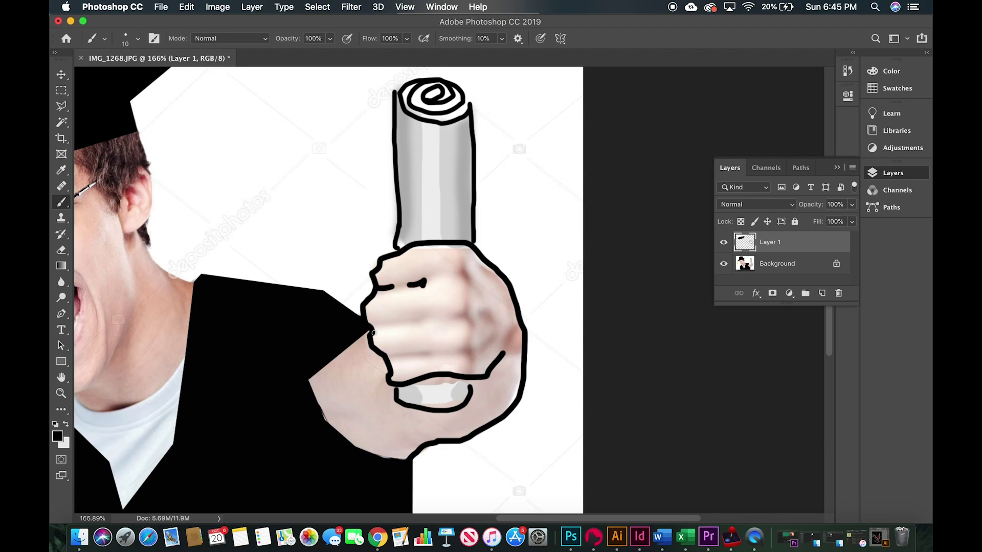
Draw three short black accent lines radiating around the upper end of the diploma roll
key("super+0")
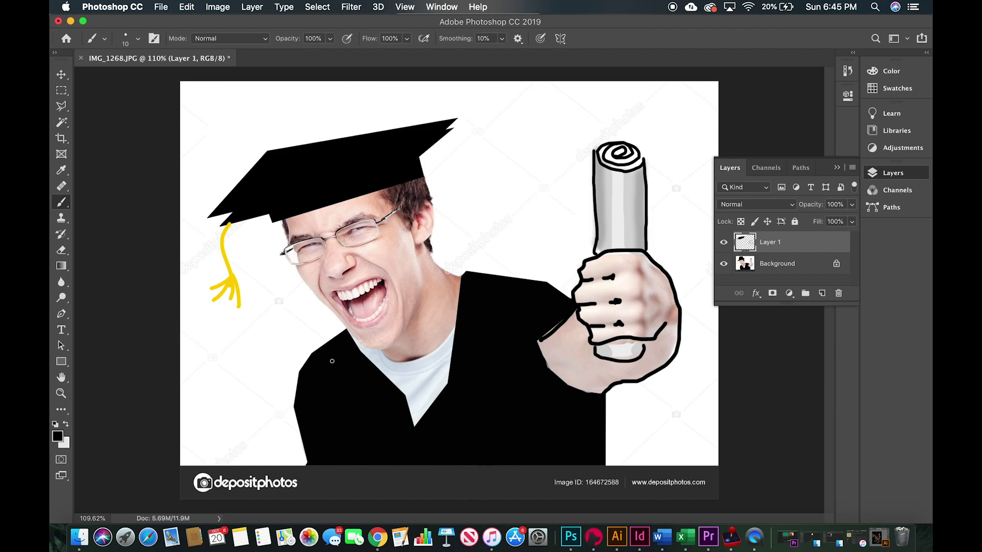
left_click_drag(554, 161, 570, 166)
left_click_drag(622, 125, 622, 111)
left_click_drag(660, 152, 667, 143)
Handwrite 2020 in black lengthwise down the diploma roll with the 10 px brush
scroll(494, 148, "up", 5)
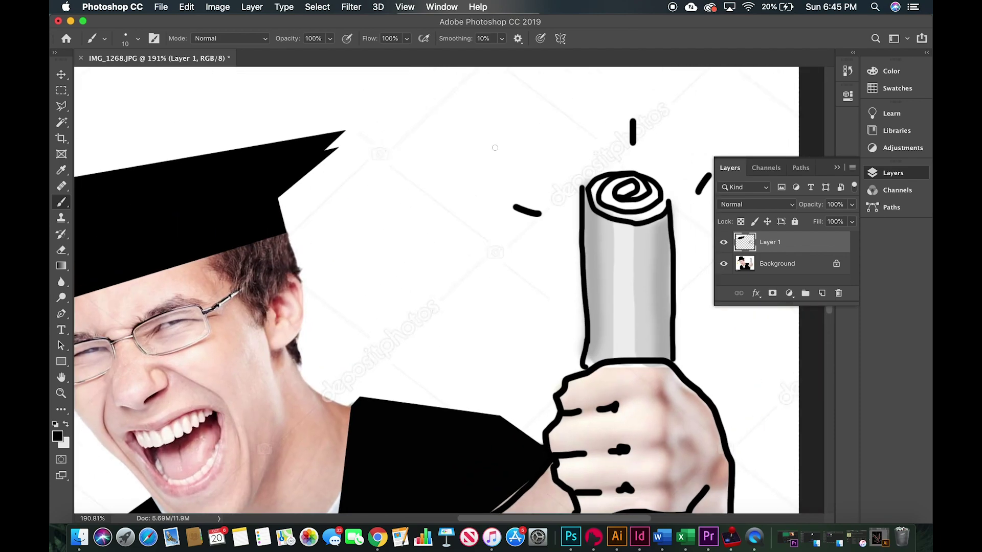
scroll(495, 148, "up", 5)
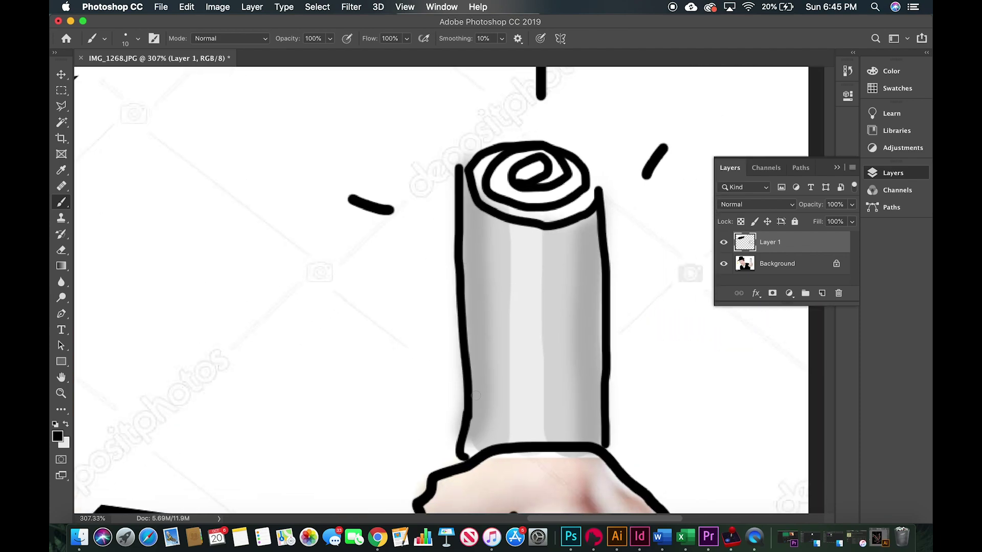
mouse_move(497, 293)
left_mouse_down()
mouse_move(472, 309)
mouse_move(481, 304)
mouse_move(473, 329)
mouse_move(495, 338)
mouse_move(483, 354)
mouse_move(504, 364)
mouse_move(518, 339)
left_mouse_up()
left_click(517, 378)
mouse_move(517, 378)
left_mouse_down()
mouse_move(504, 383)
mouse_move(511, 394)
mouse_move(478, 385)
mouse_move(475, 406)
mouse_move(515, 424)
mouse_move(473, 437)
mouse_move(536, 434)
mouse_move(518, 426)
left_mouse_up()
Draw three black accent lines on each side of the diploma roll, slanting the lowest pair downward and outward
scroll(518, 426, "down", 10)
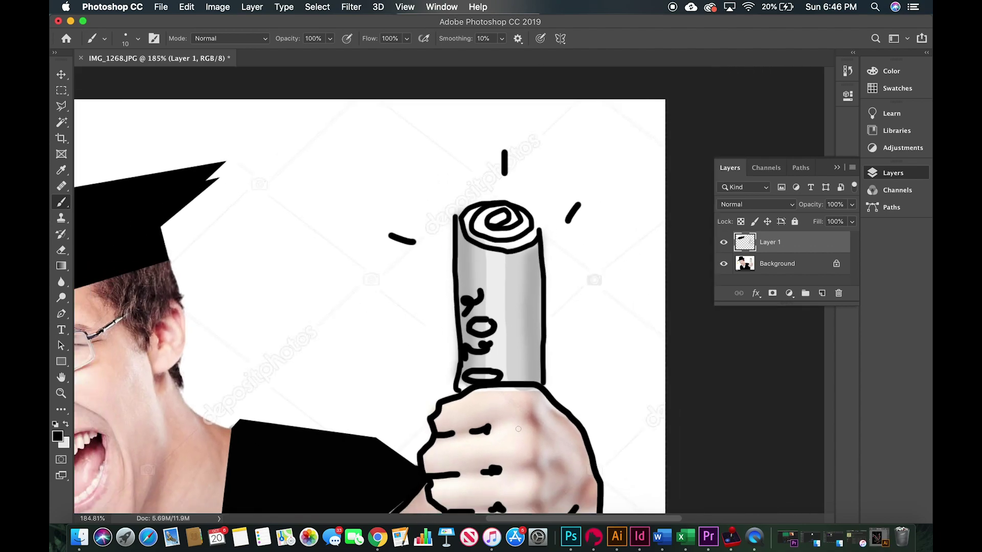
scroll(449, 307, "down", 4)
left_click_drag(404, 290, 430, 290)
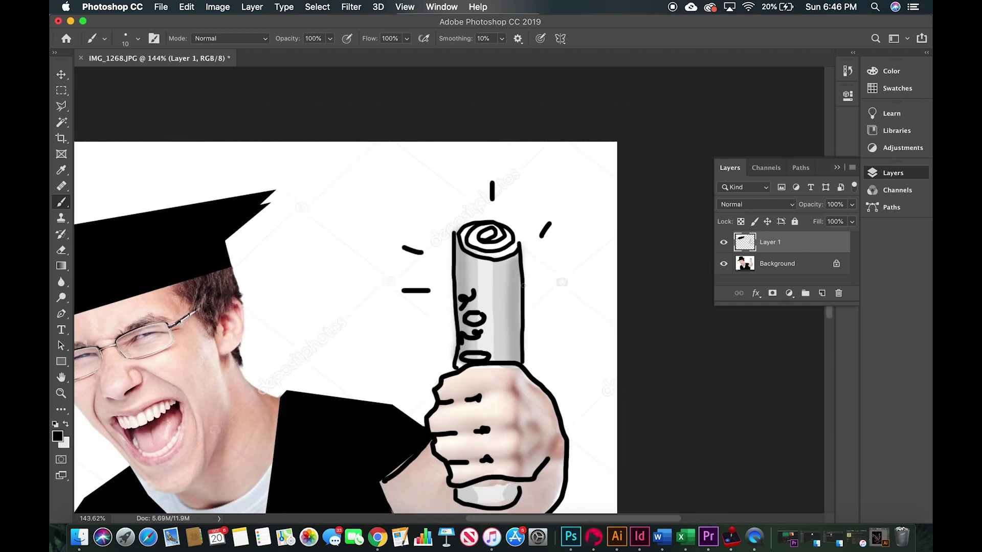
left_click_drag(535, 288, 566, 288)
left_click_drag(440, 336, 415, 336)
left_click_drag(536, 333, 596, 332)
left_click_drag(439, 358, 421, 364)
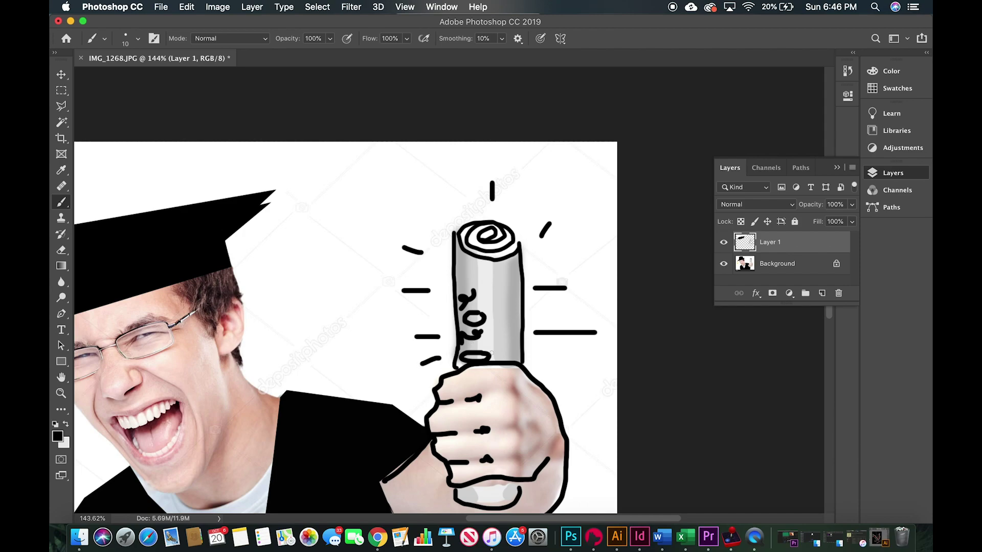
left_click_drag(530, 357, 561, 367)
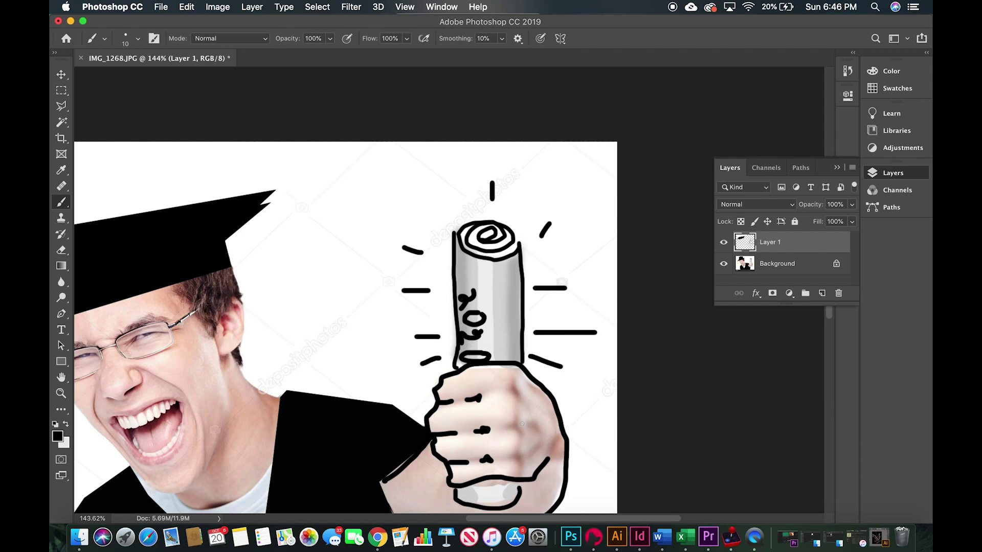